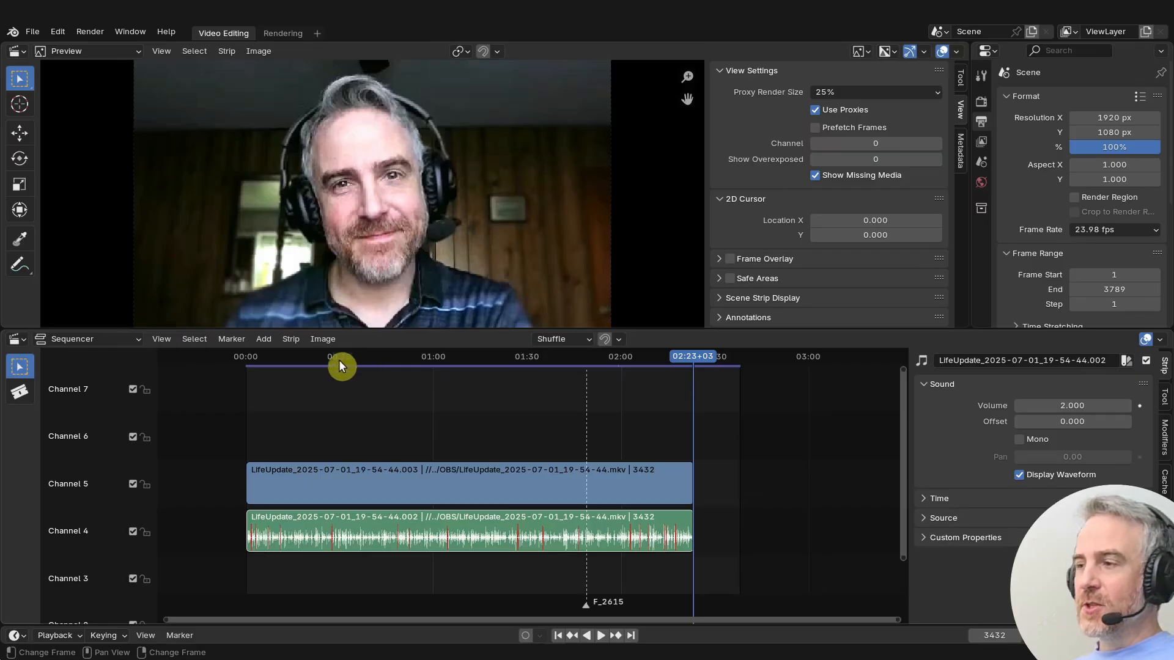
- Go to the first frame and add a black Color strip in channel 6 at the start of the video
middle_drag(300, 427, 624, 400)
middle_drag(426, 420, 463, 436)
ctrl+middle_drag(463, 437, 581, 415)
middle_drag(497, 449, 588, 411)
ctrl+middle_drag(430, 391, 467, 447)
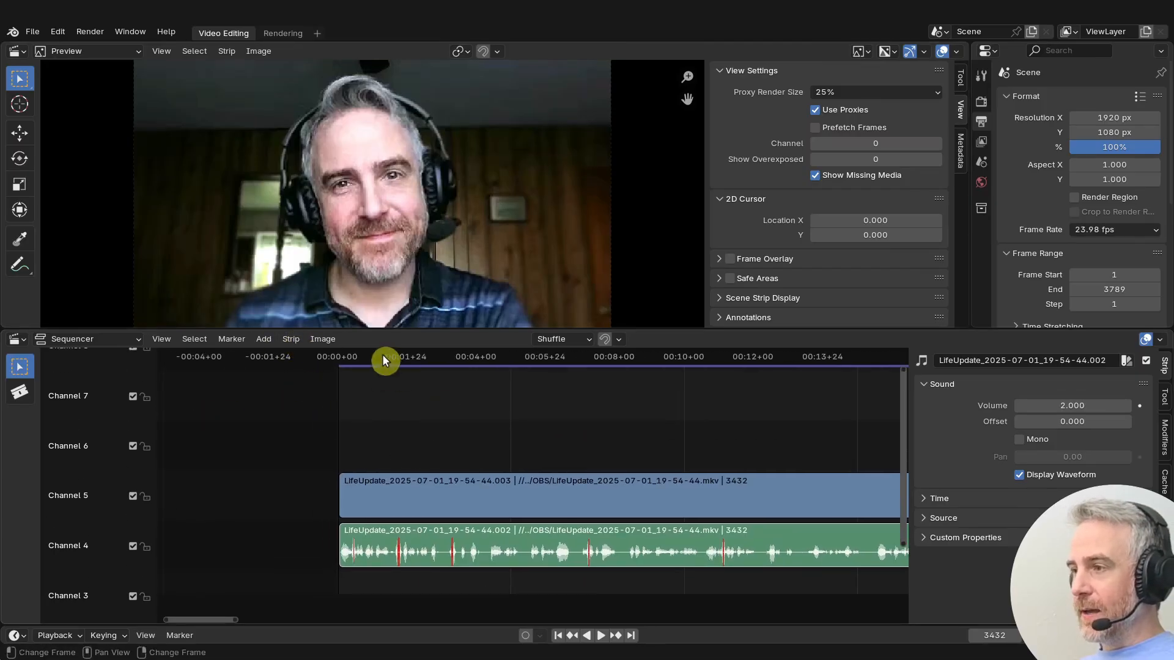
click(559, 637)
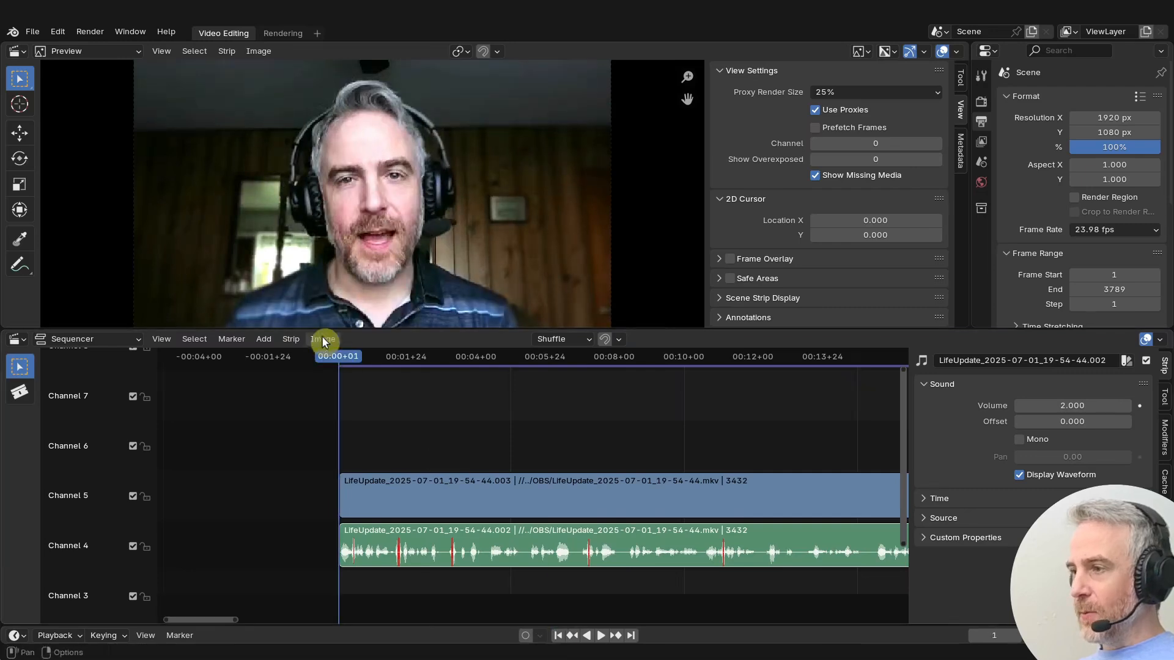
click(263, 339)
click(282, 453)
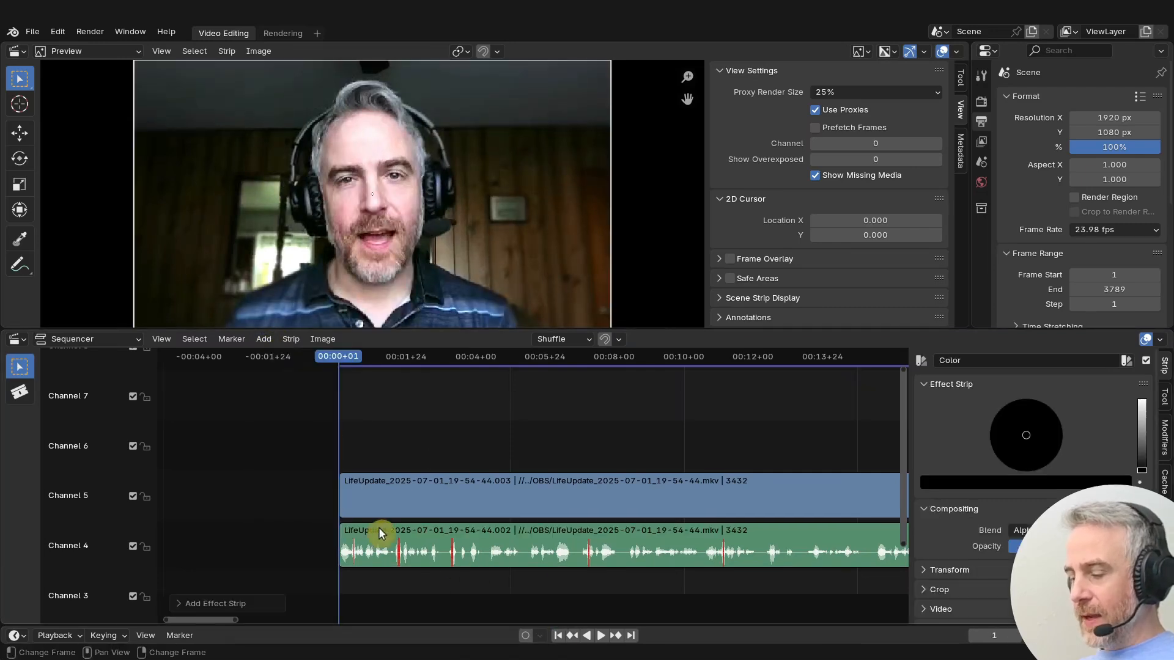
click(222, 505)
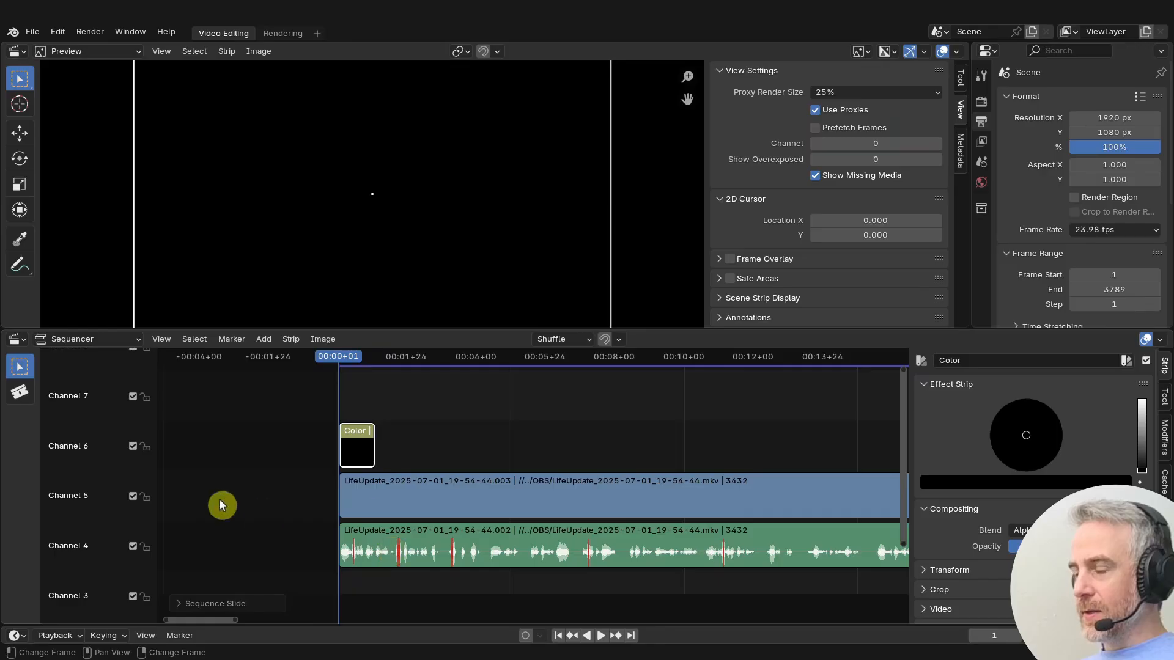
click(357, 446)
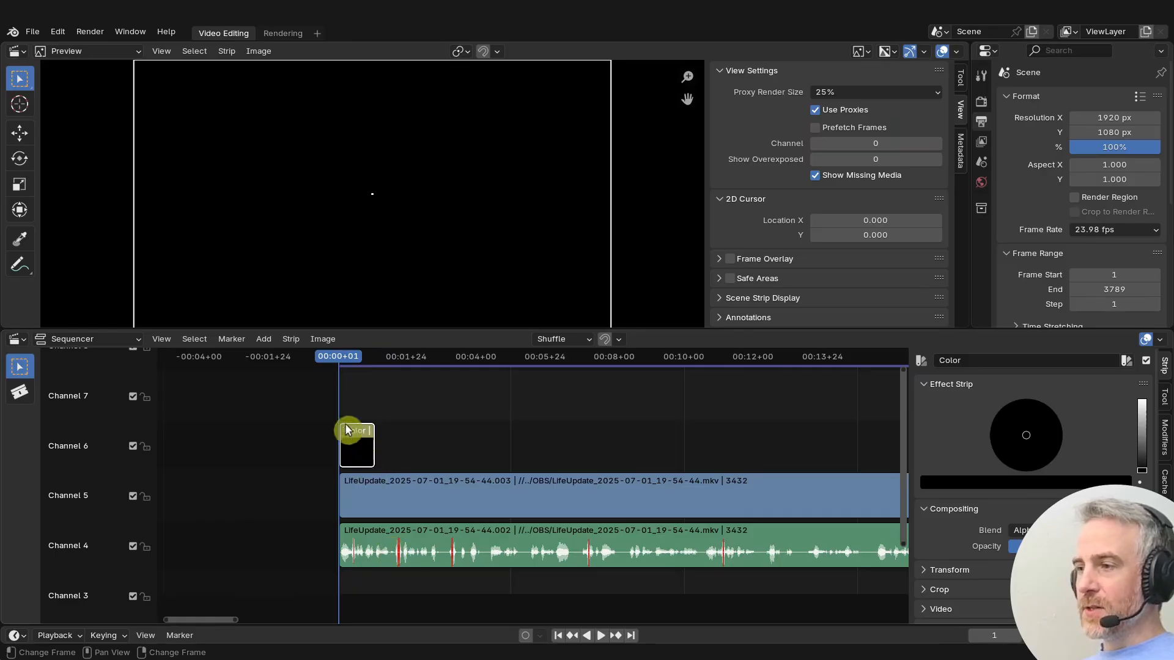
- Try to add a fade from the current frame to the color strip
click(264, 339)
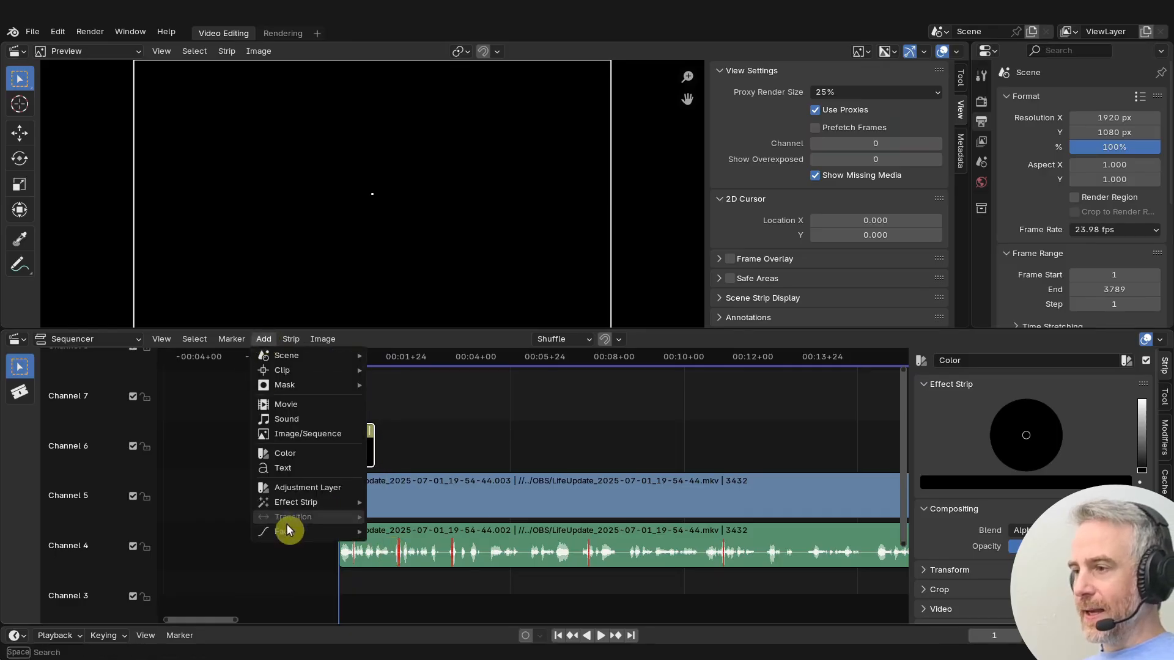
mouse_move(284, 529)
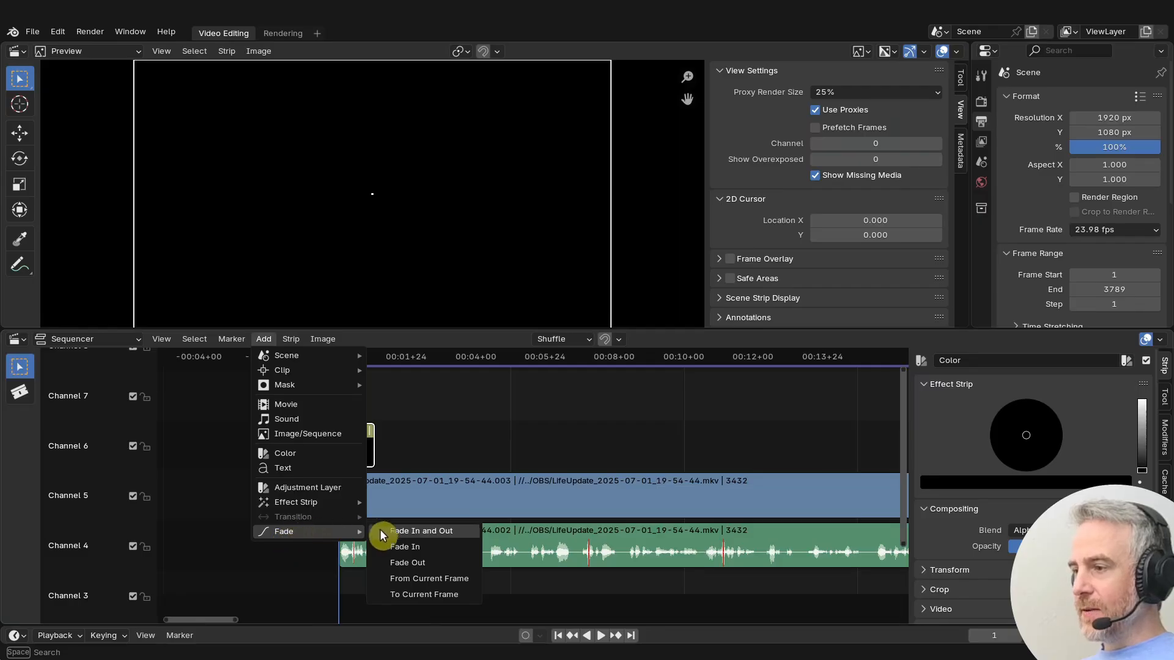
click(459, 581)
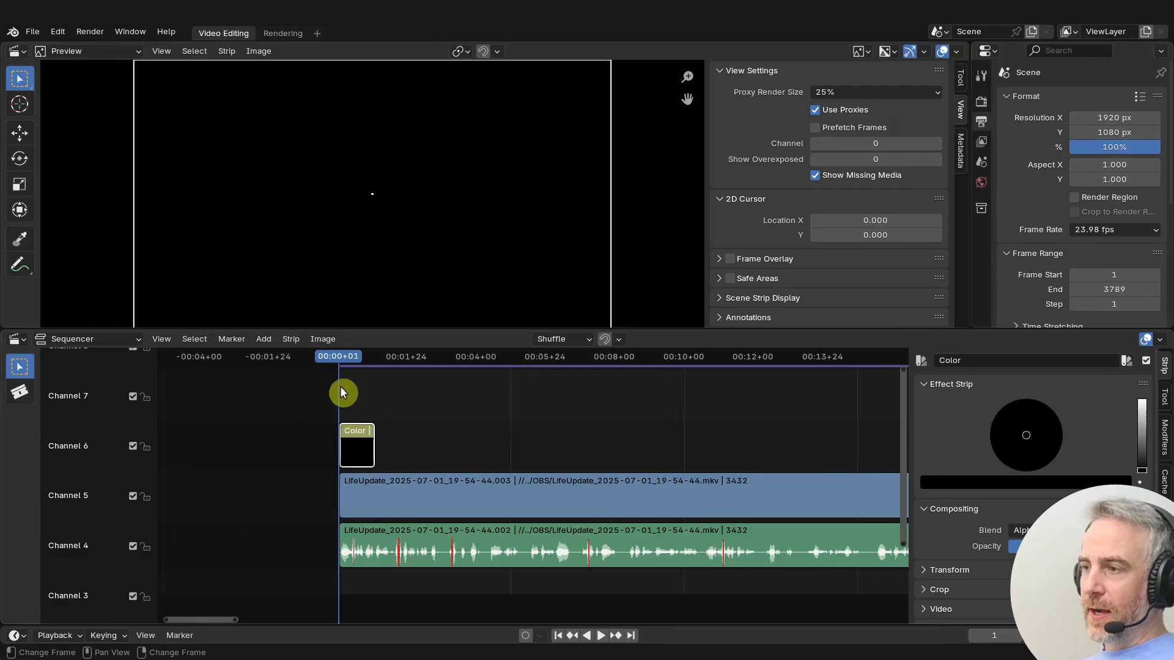
click(264, 338)
mouse_move(319, 531)
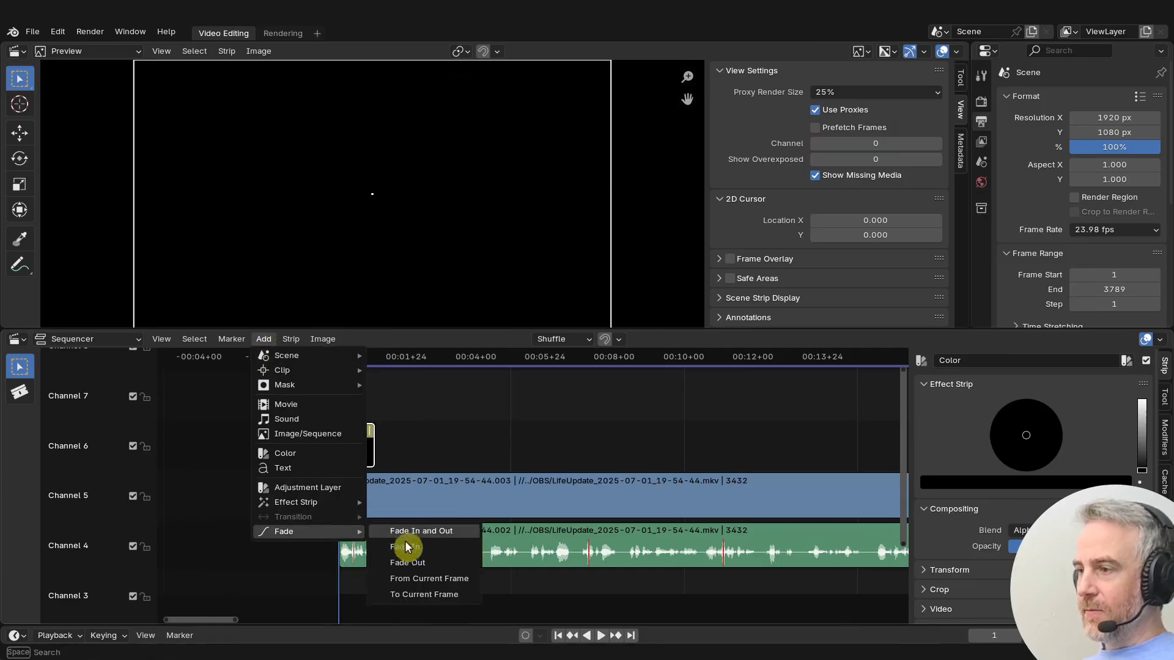
click(407, 573)
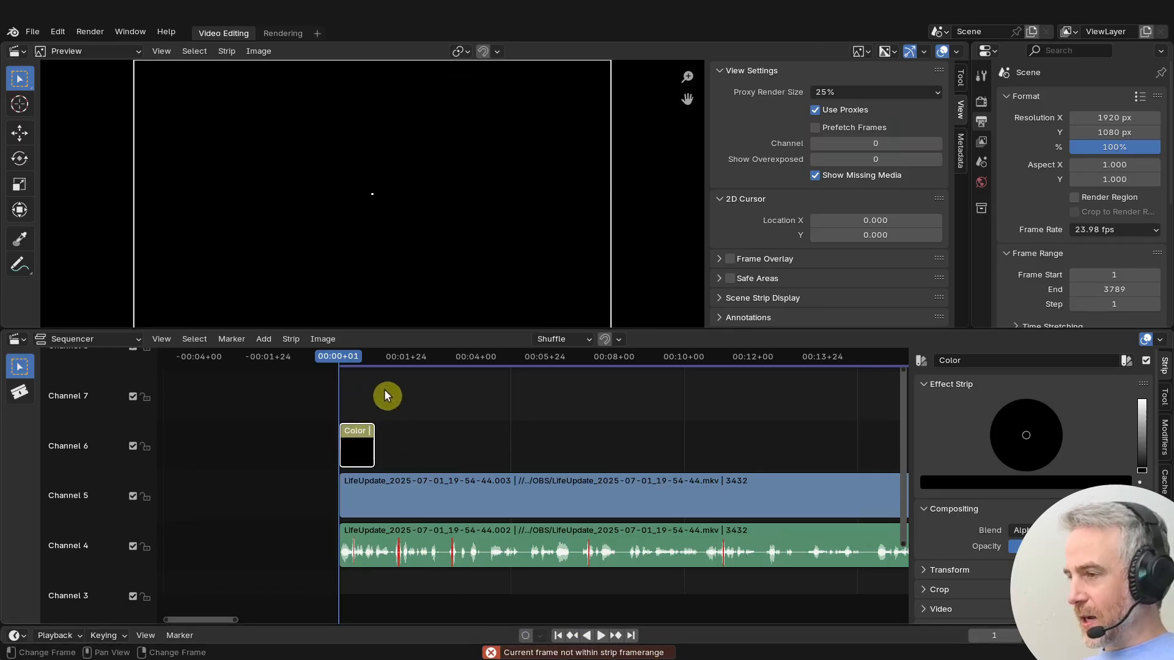
- Step forward one frame and add a fade from the current frame to the color strip
key(Right)
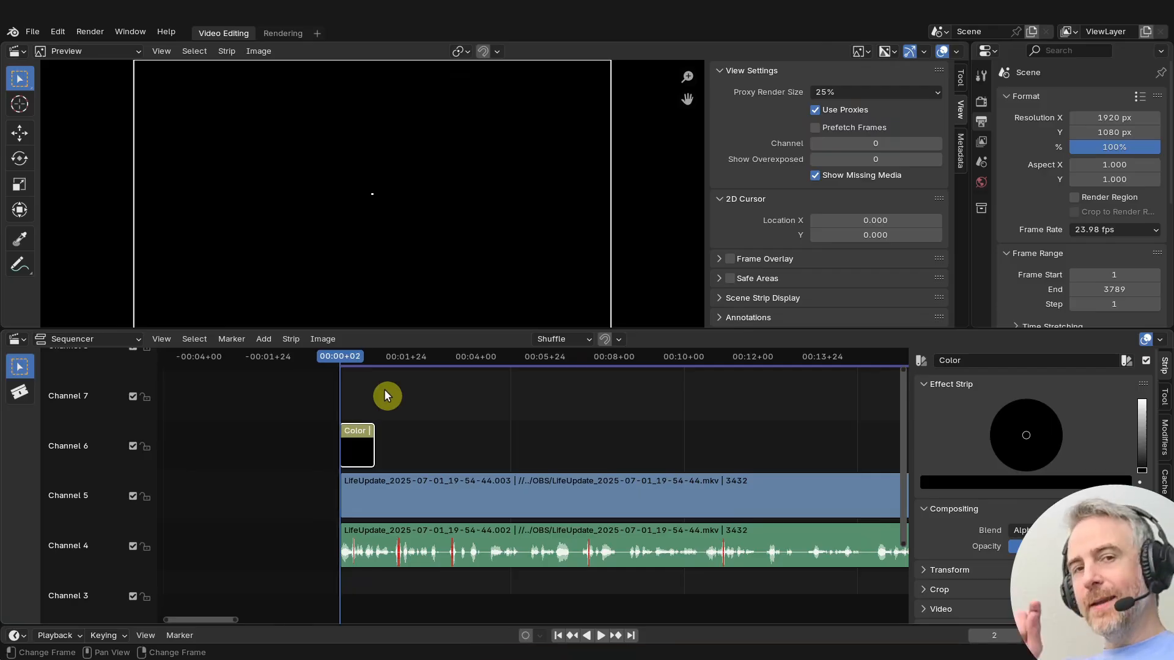
click(264, 339)
mouse_move(284, 534)
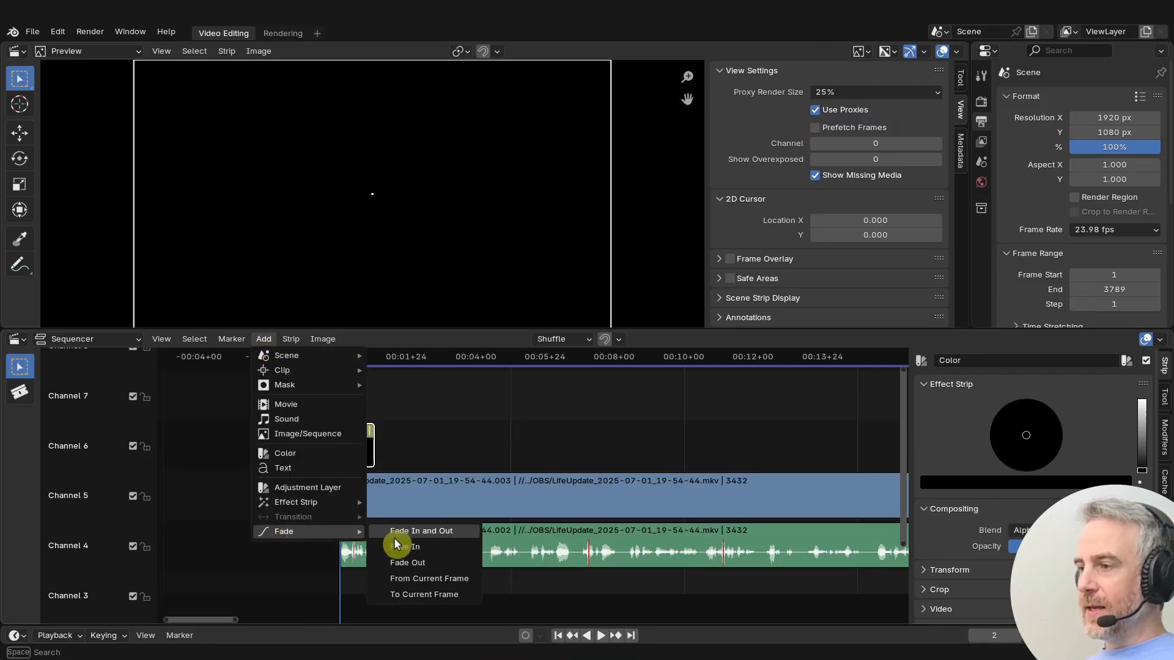
click(406, 575)
scroll(354, 457, up, 3)
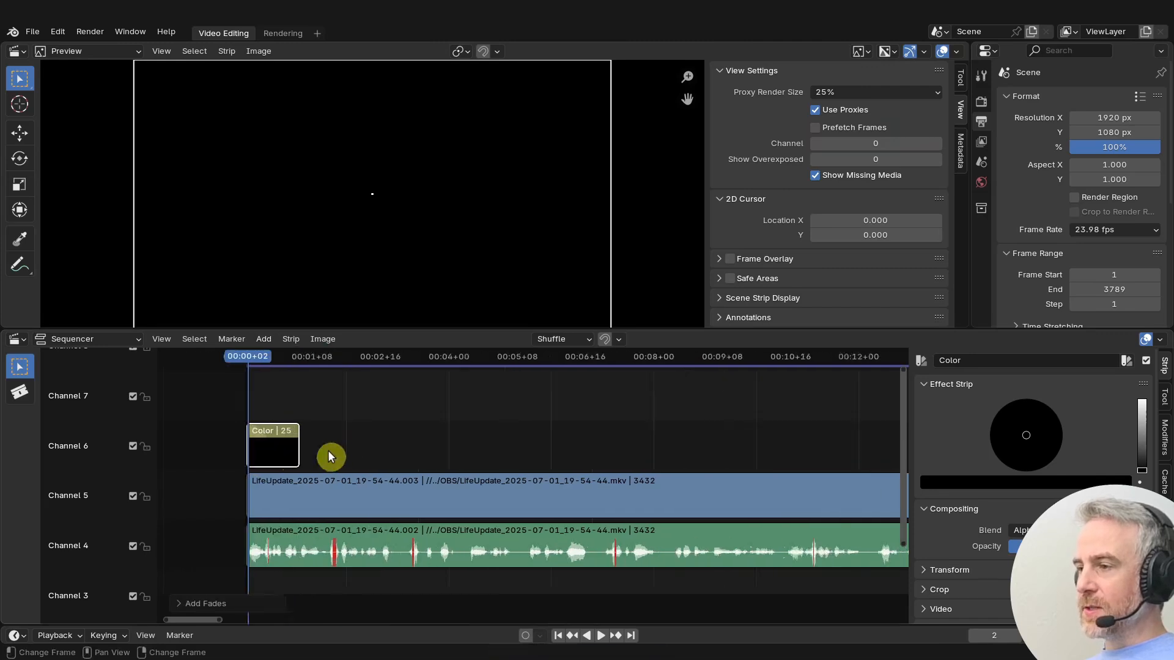
middle_drag(330, 453, 538, 463)
scroll(538, 460, up, 11)
scroll(483, 466, up, 5)
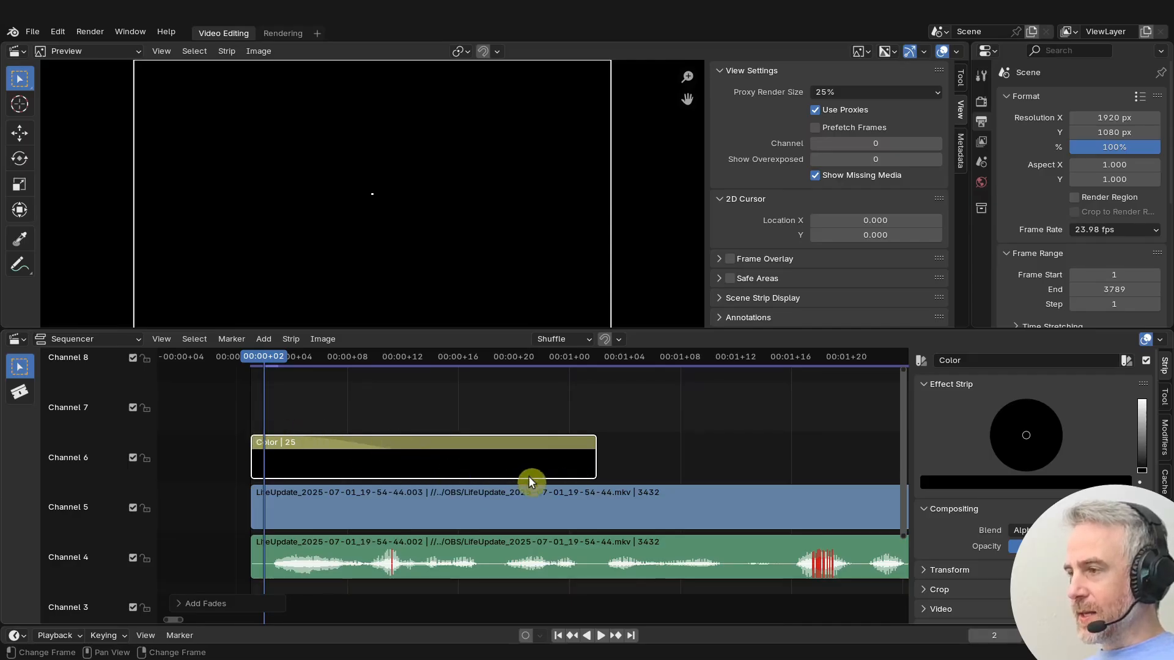
- Play back the opening of the sequence to preview the fade
scroll(550, 462, down, 5)
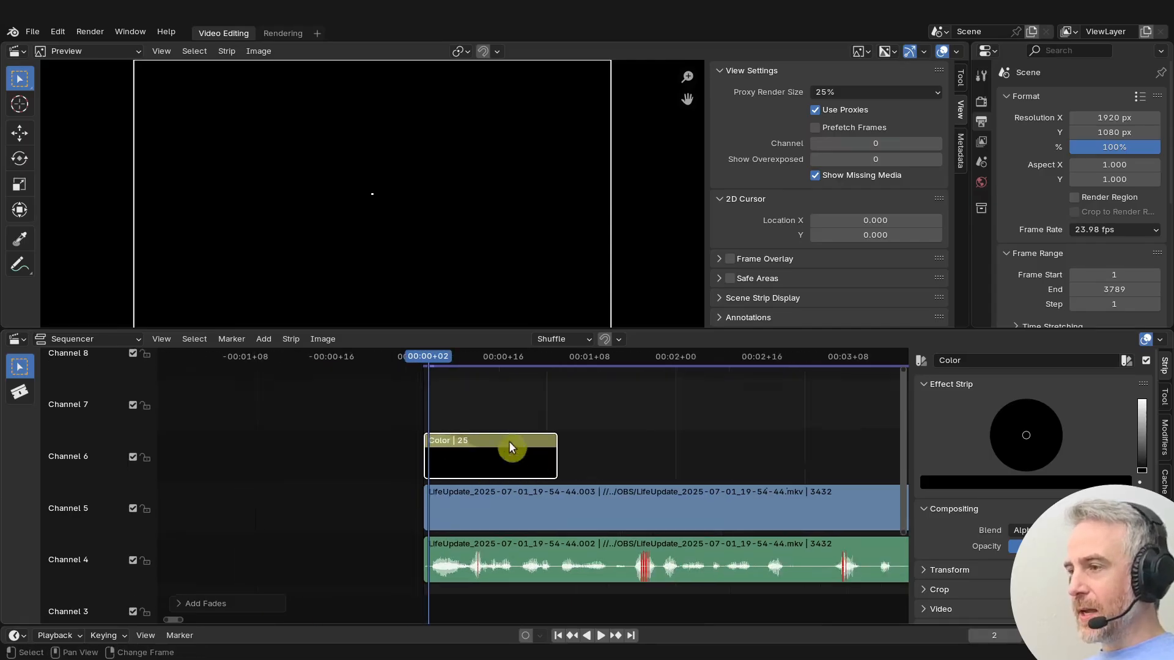
click(457, 358)
key(space)
drag(456, 357, 592, 383)
key(space)
- Select the video and audio strips and slide them to start at frame 9
click(443, 514)
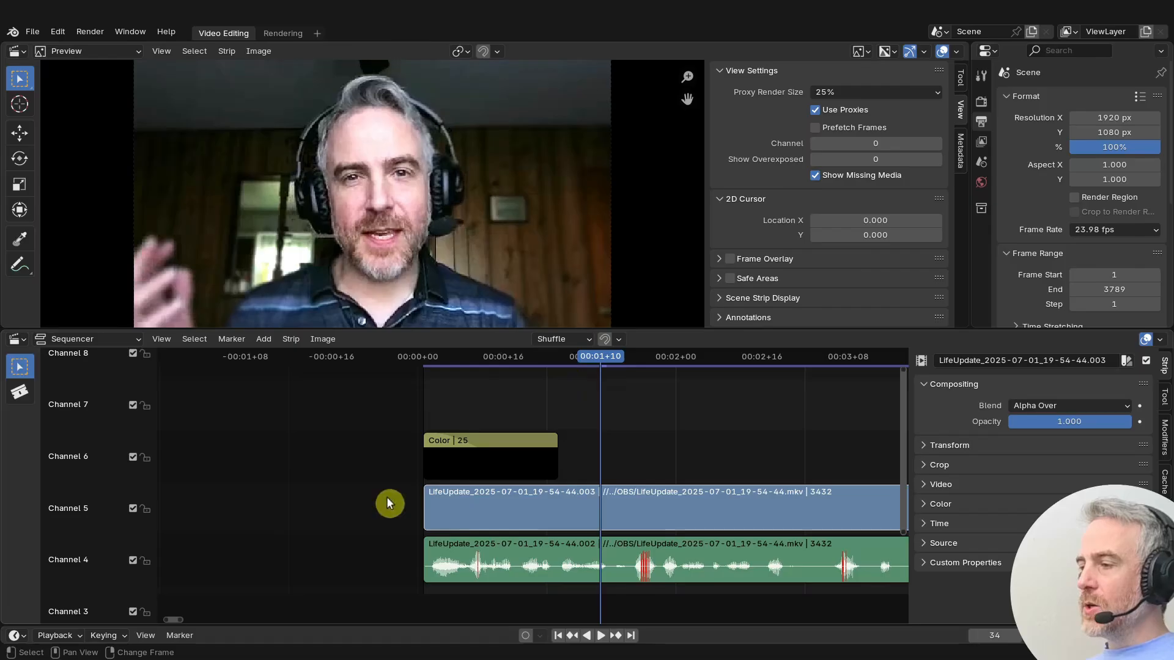
click(477, 508)
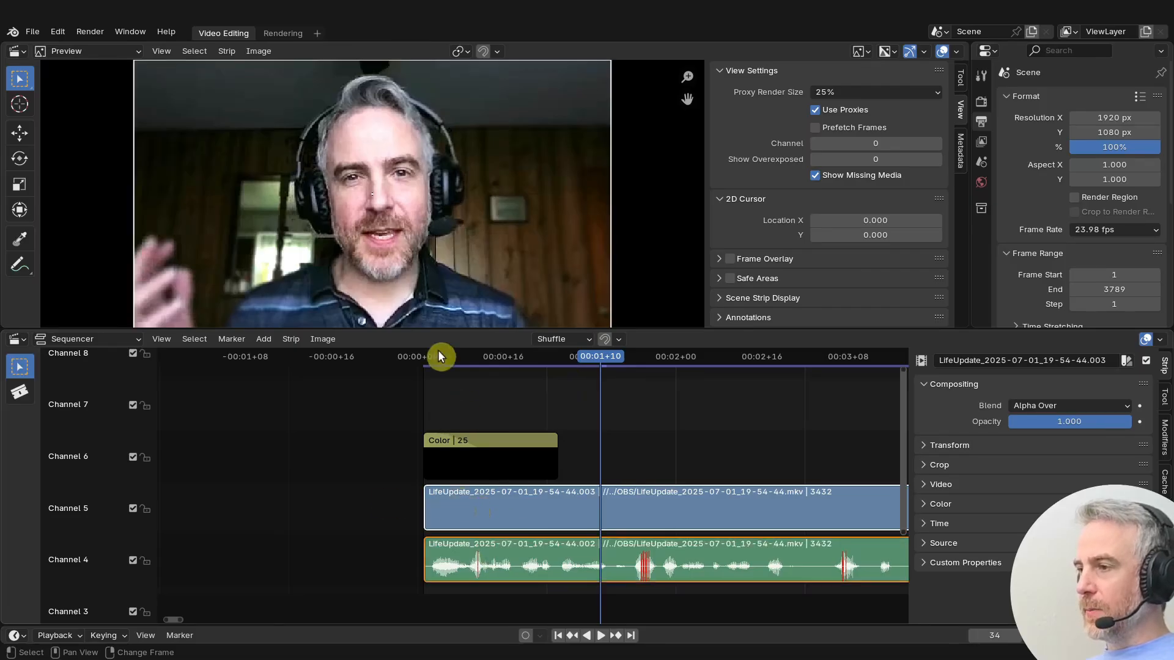
drag(433, 354, 467, 365)
click(504, 508)
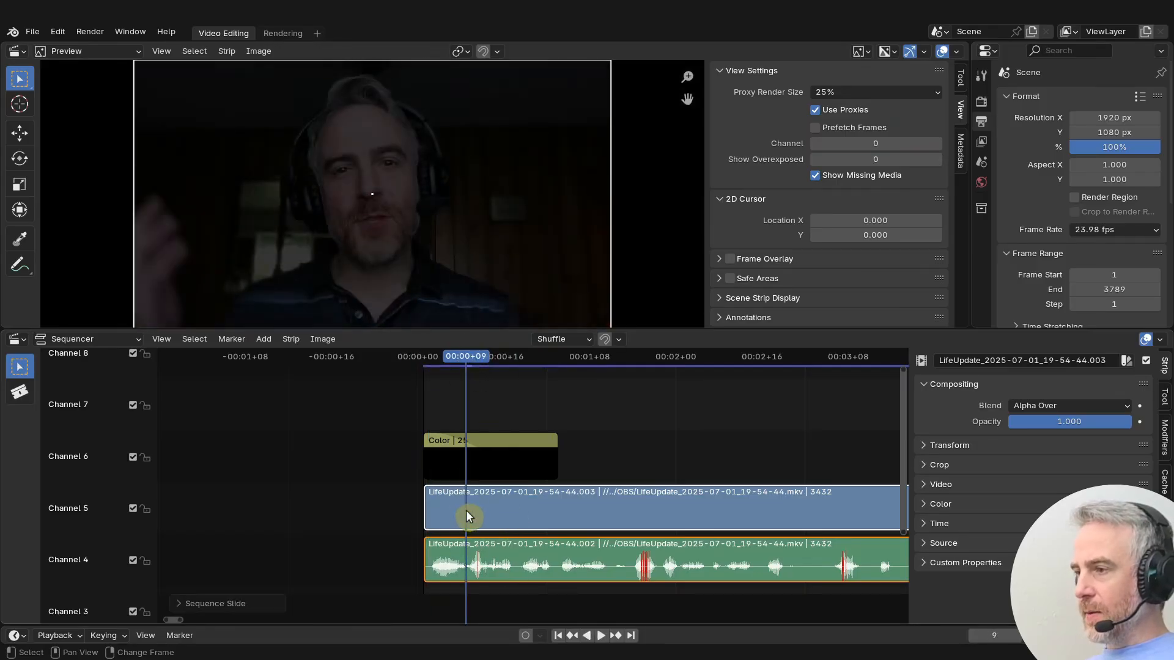
drag(454, 519, 504, 511)
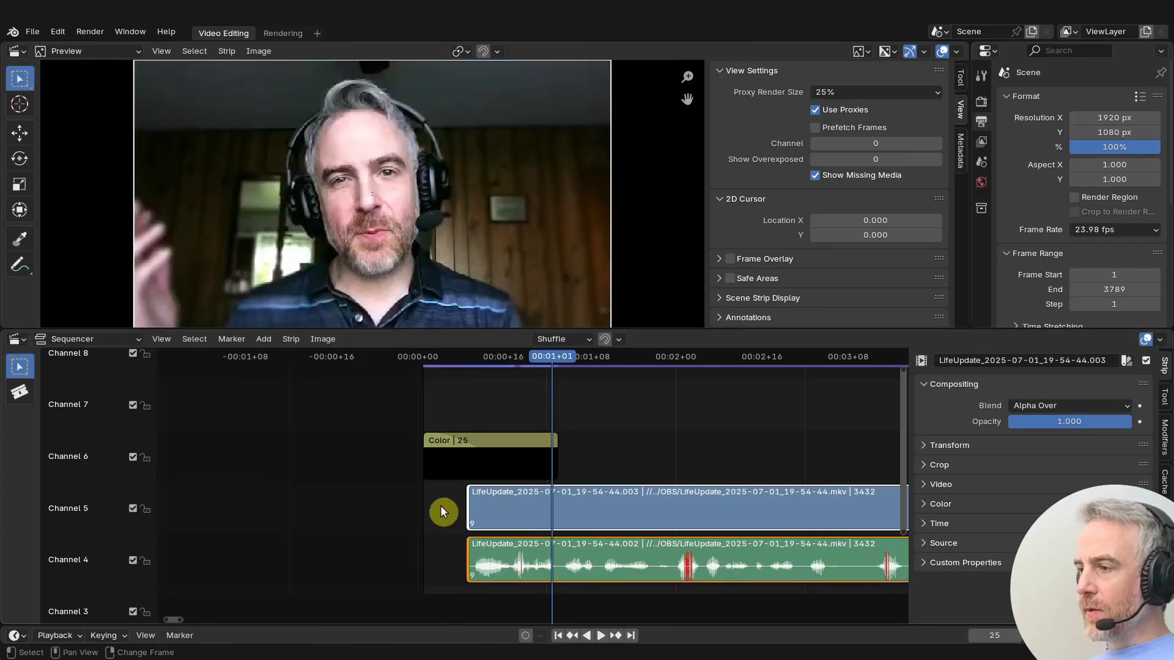
- Extend the video strip's beginning back to frame 1
drag(472, 506, 426, 502)
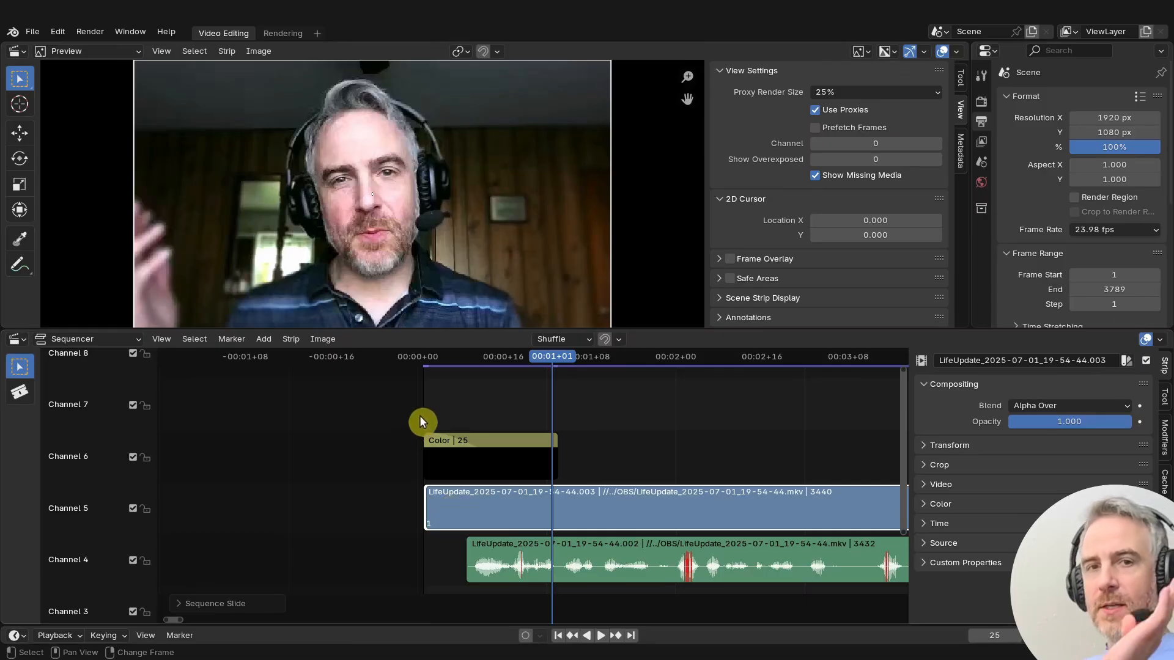
drag(450, 362, 638, 392)
scroll(753, 509, down, 6)
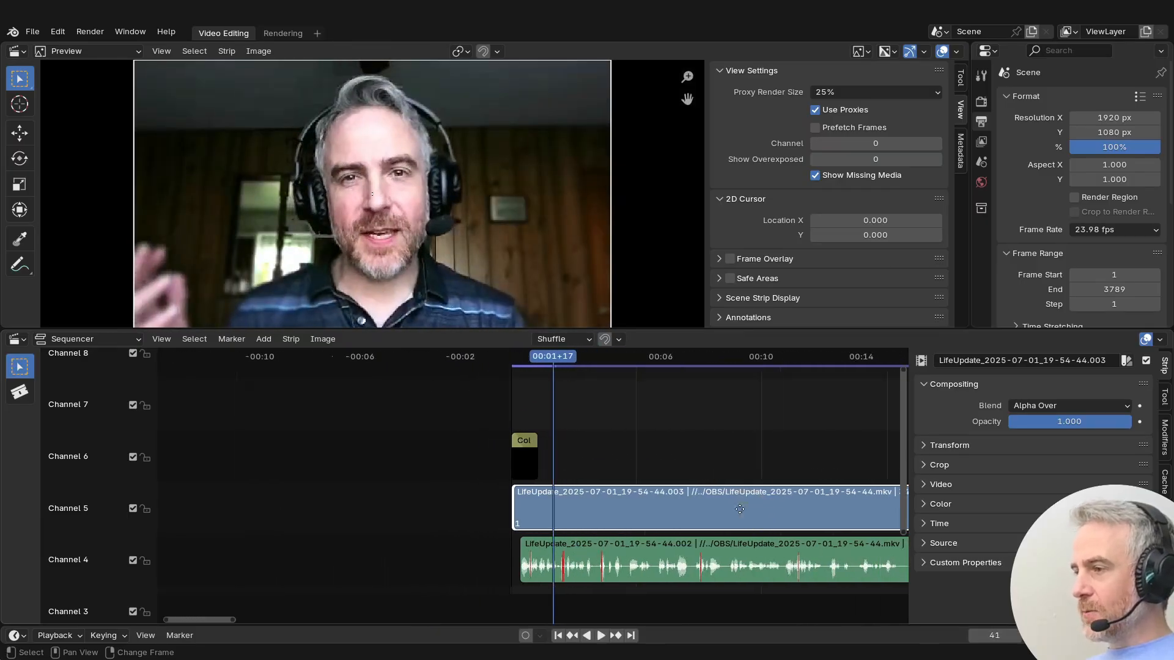
scroll(743, 515, down, 5)
ctrl+scroll(566, 536, up, 4)
- Copy the black color strip and paste it near the end of the video at 02:19+16
click(455, 439)
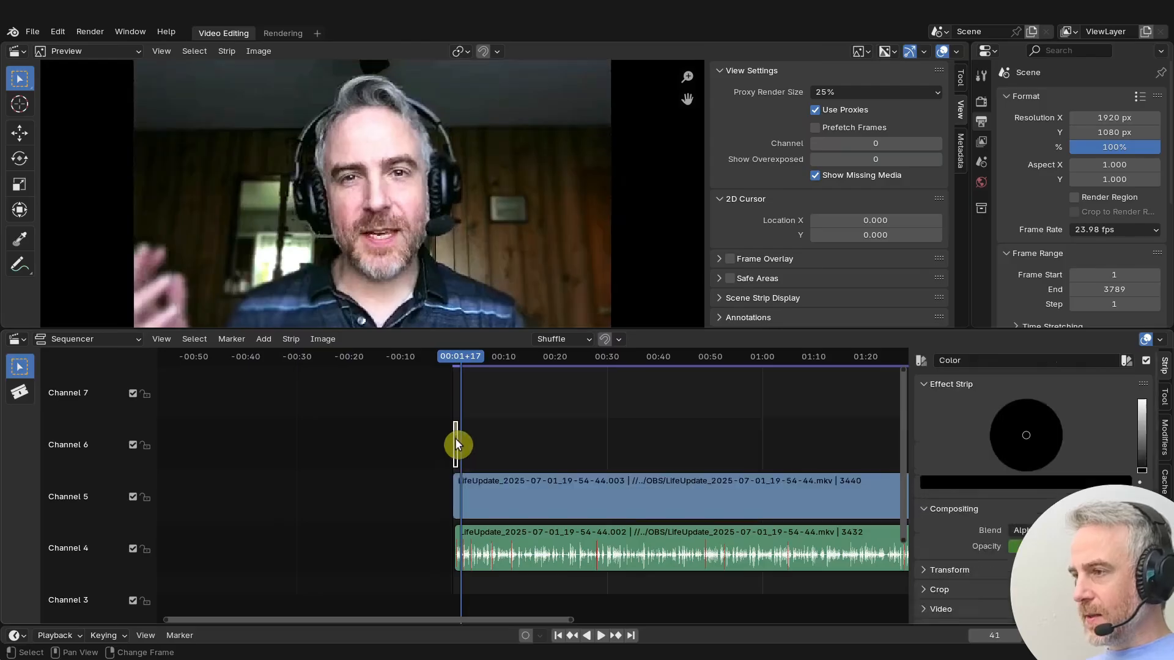
key(ctrl+c)
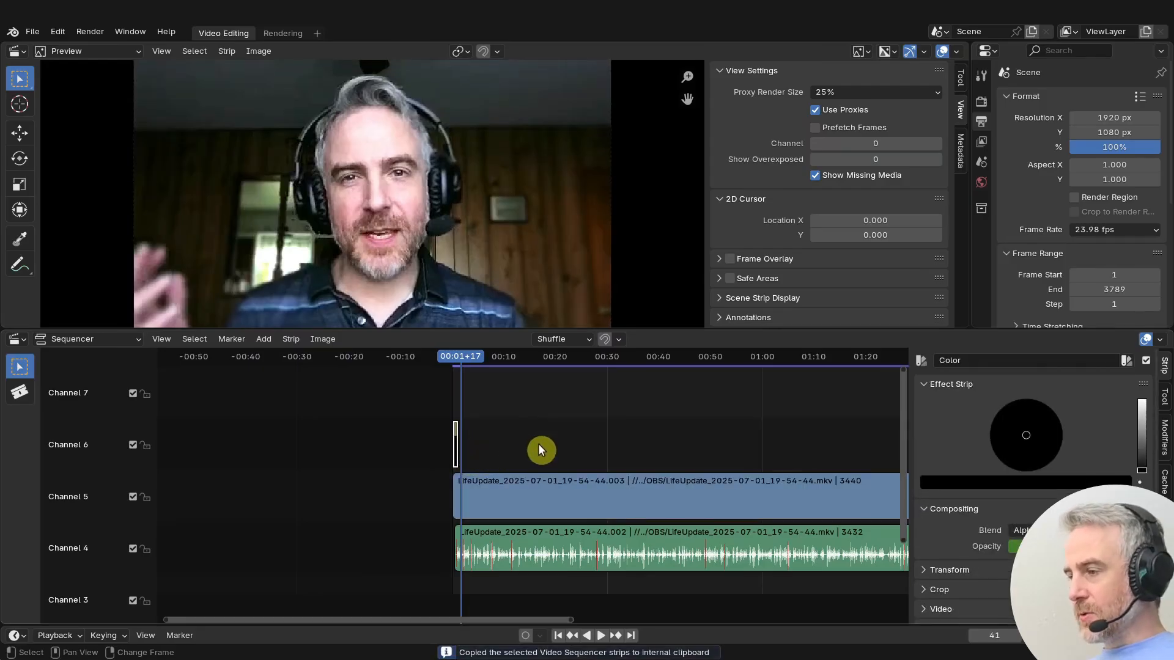
ctrl+scroll(537, 441, down, 12)
mouse_move(466, 355)
mouse_down()
mouse_move(488, 357)
mouse_move(478, 358)
mouse_up()
key(space)
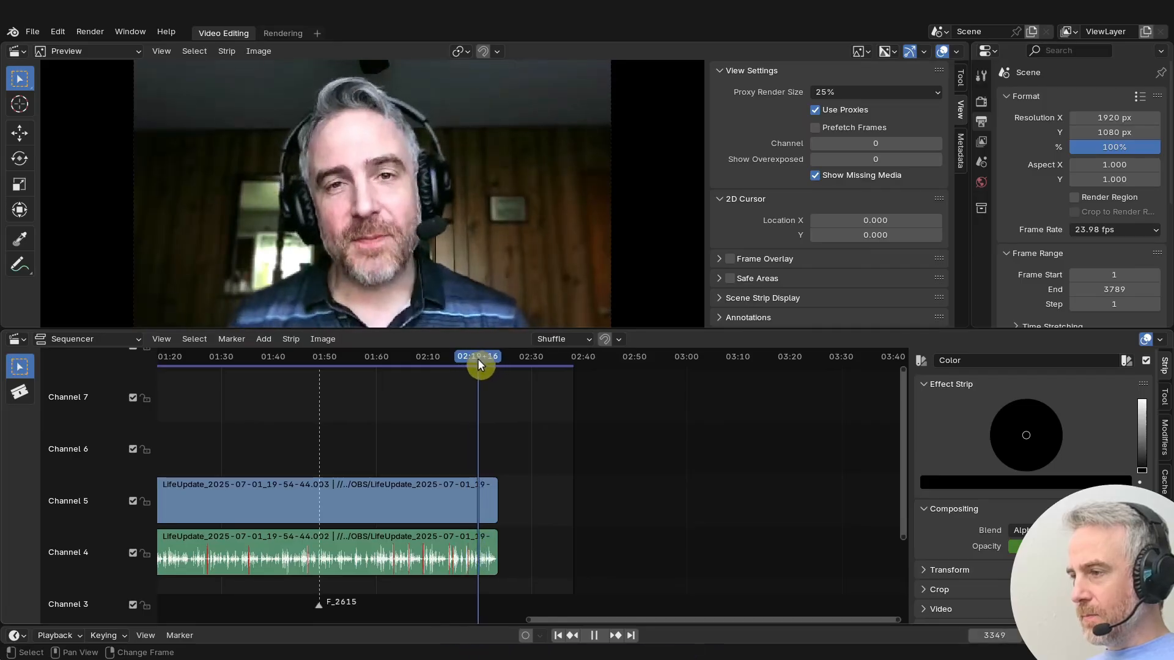
key(ctrl+v)
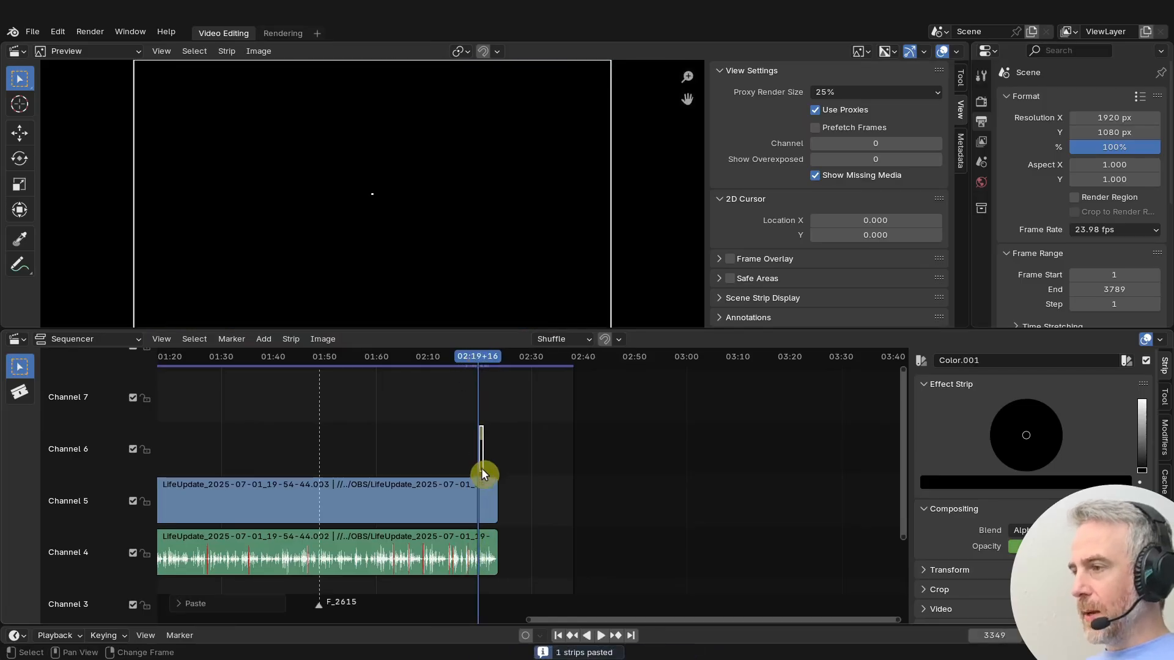
- Clear the fade on the pasted color strip and jump to its end
scroll(470, 461, up, 8)
middle_drag(335, 455, 868, 459)
middle_drag(868, 460, 444, 435)
right_click(444, 435)
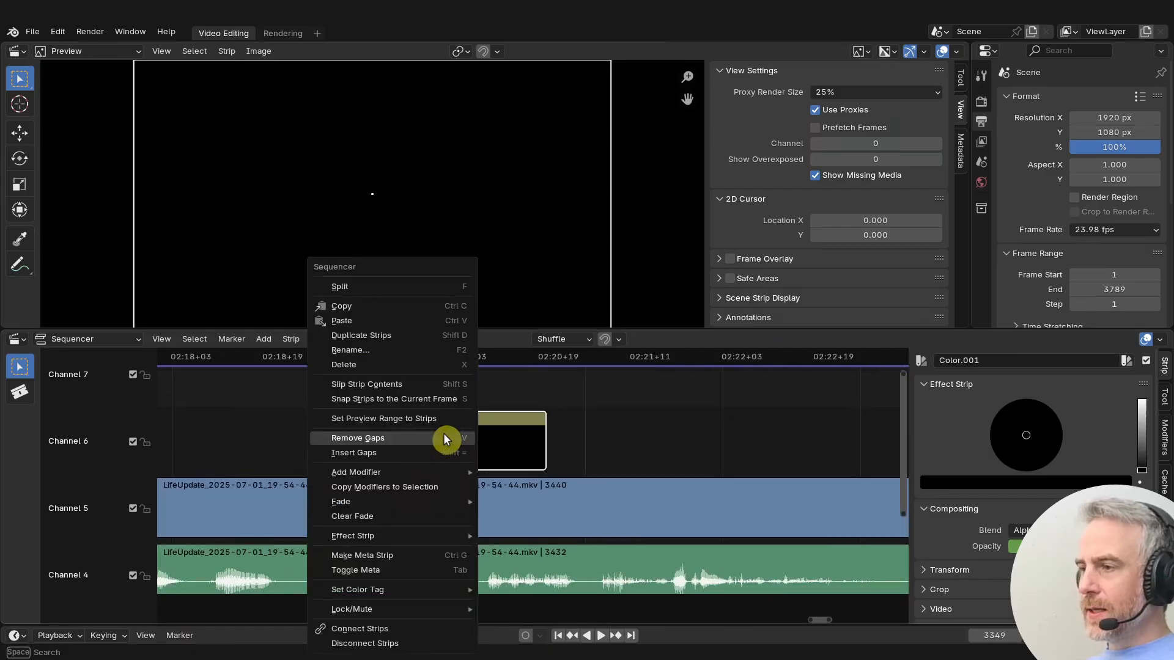
click(410, 514)
key(Page_Up)
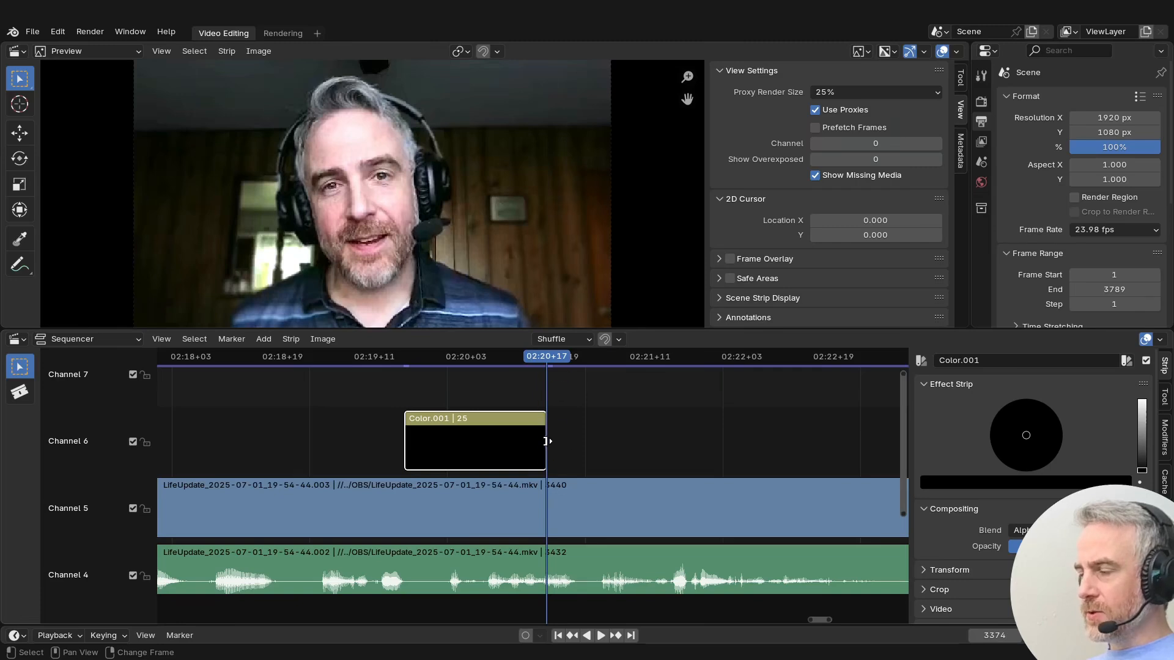
- Try to add a fade from the current frame to the pasted color strip
click(263, 339)
mouse_move(288, 533)
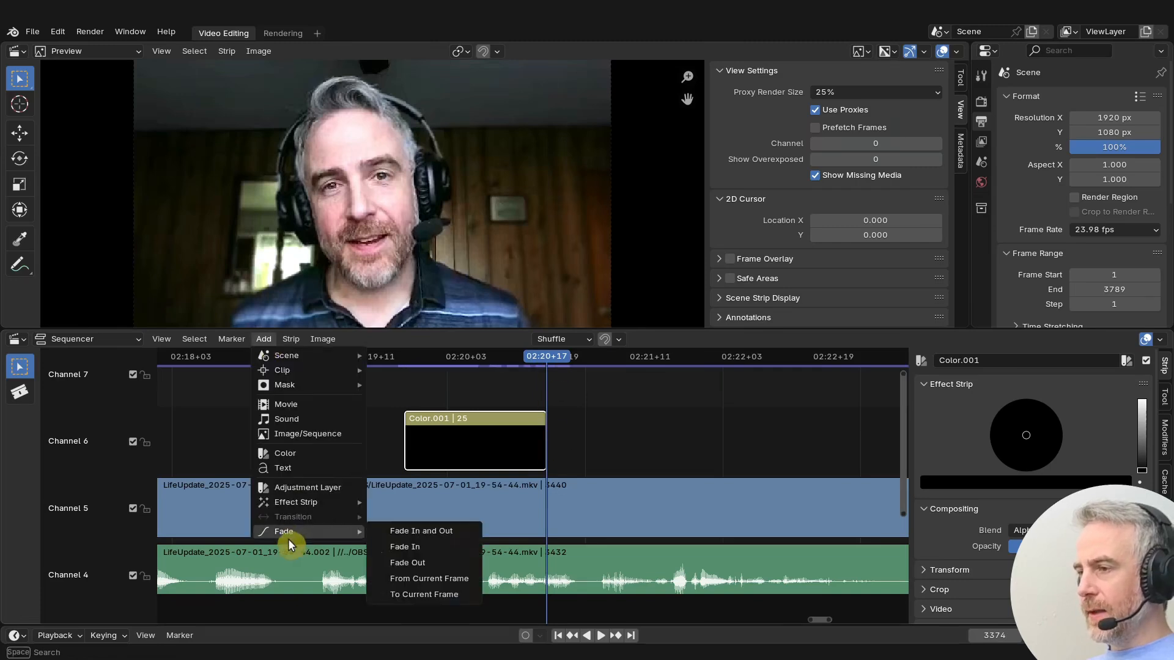
click(423, 581)
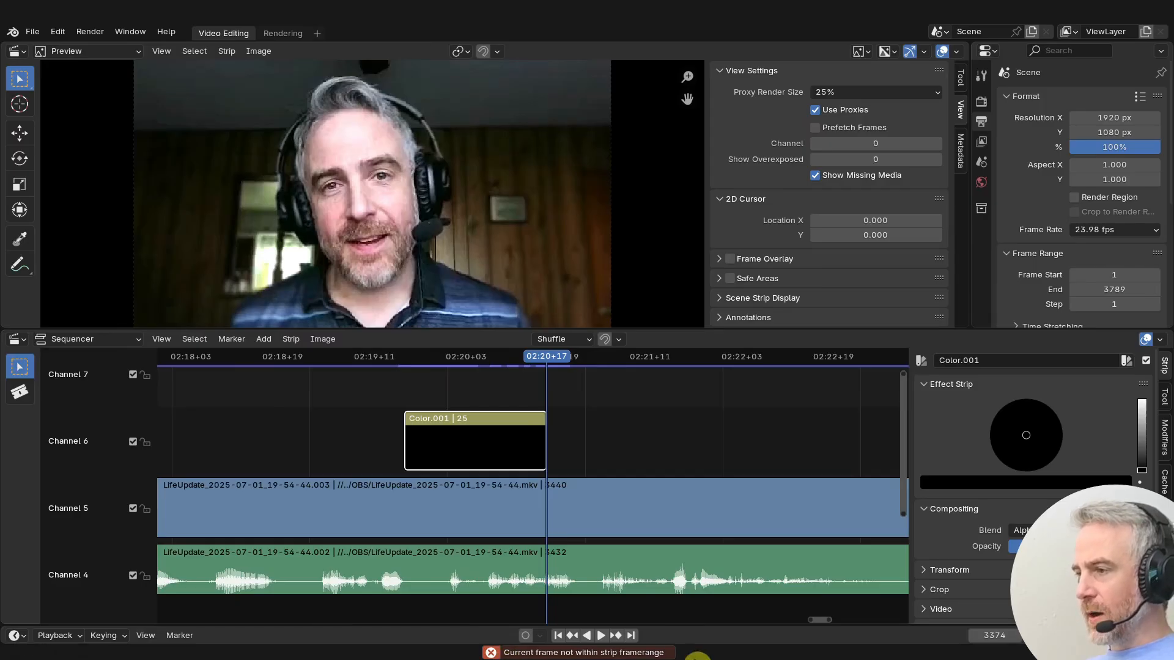
- Step back one frame and add a fade to the current frame on the pasted color strip
key(Left)
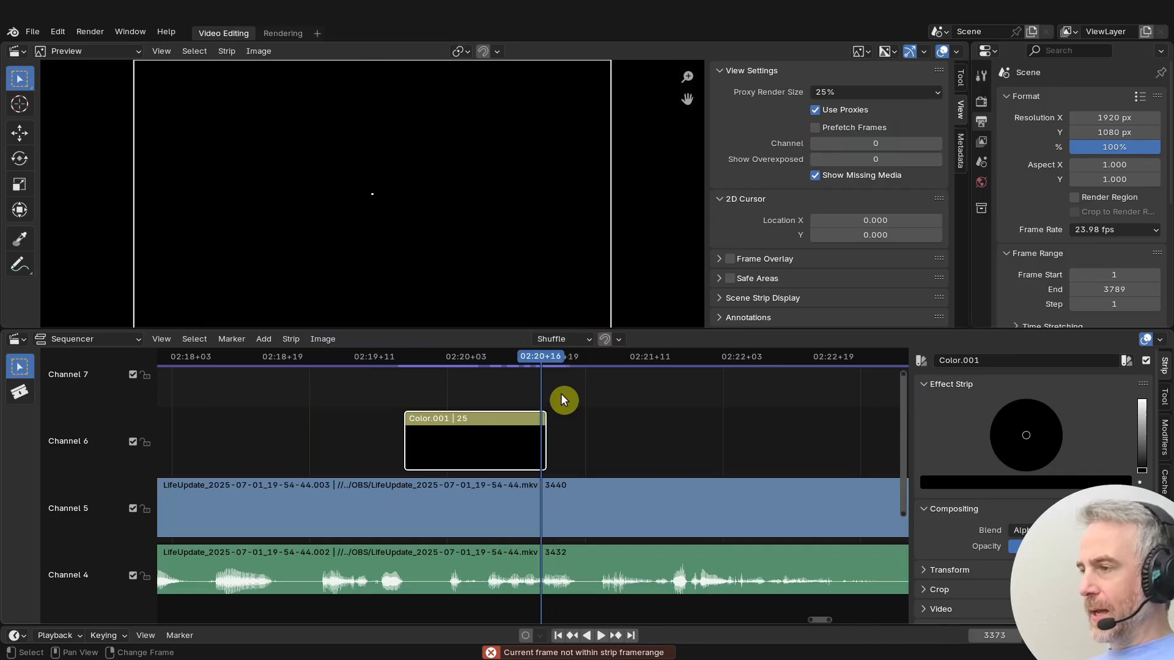
click(264, 339)
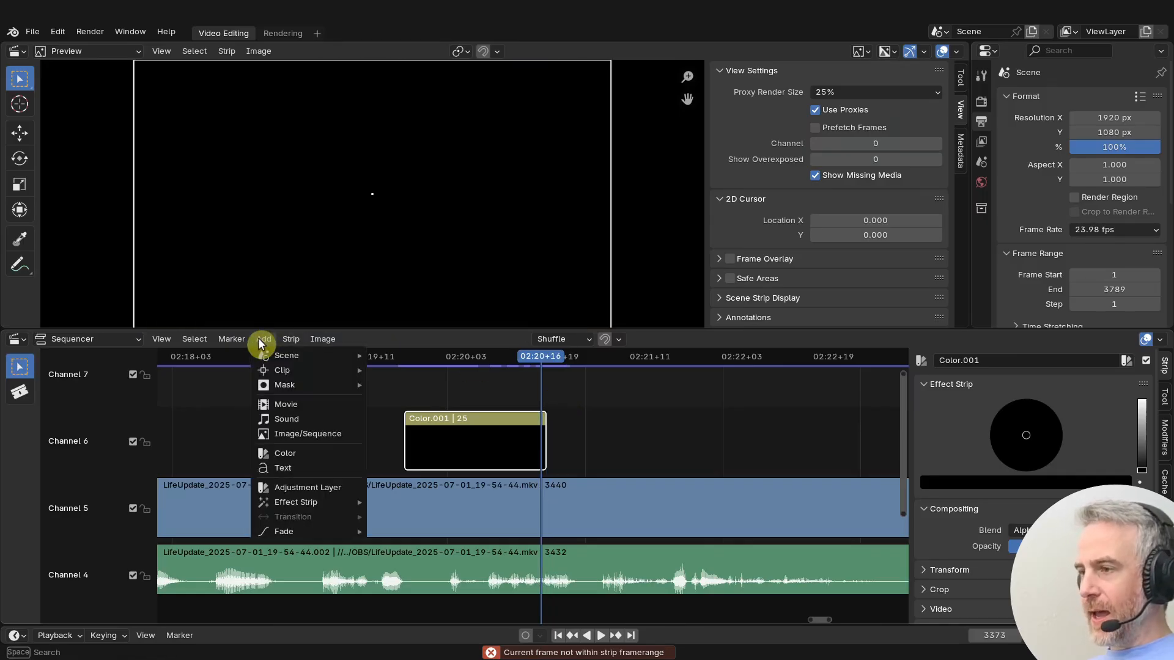
mouse_move(274, 529)
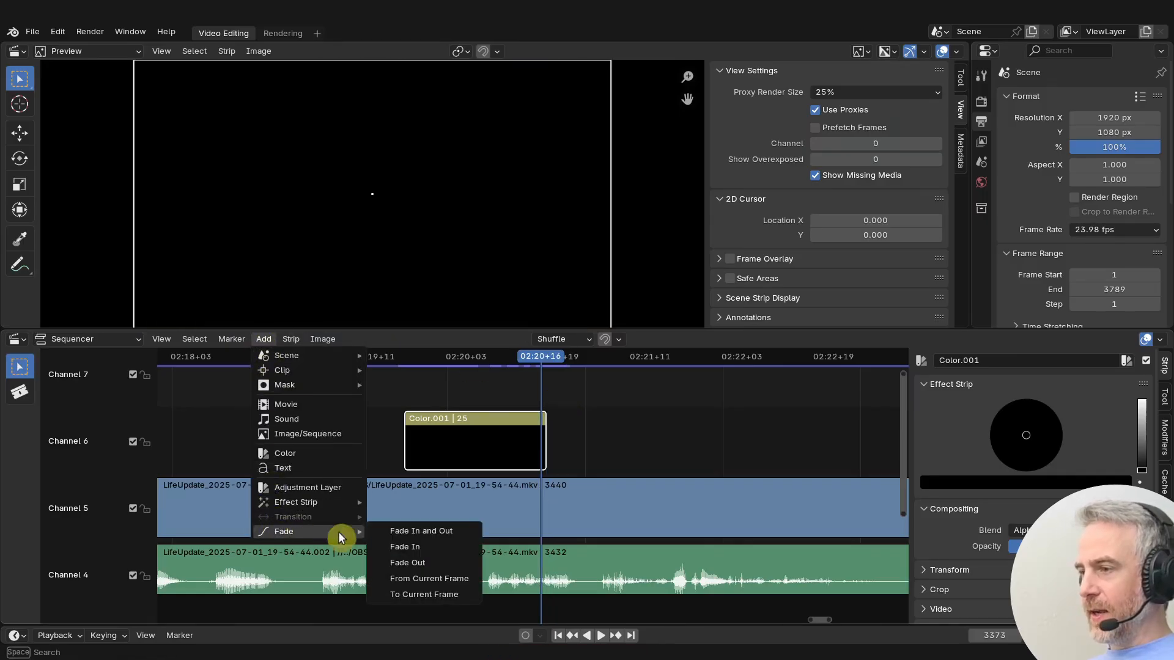
click(430, 596)
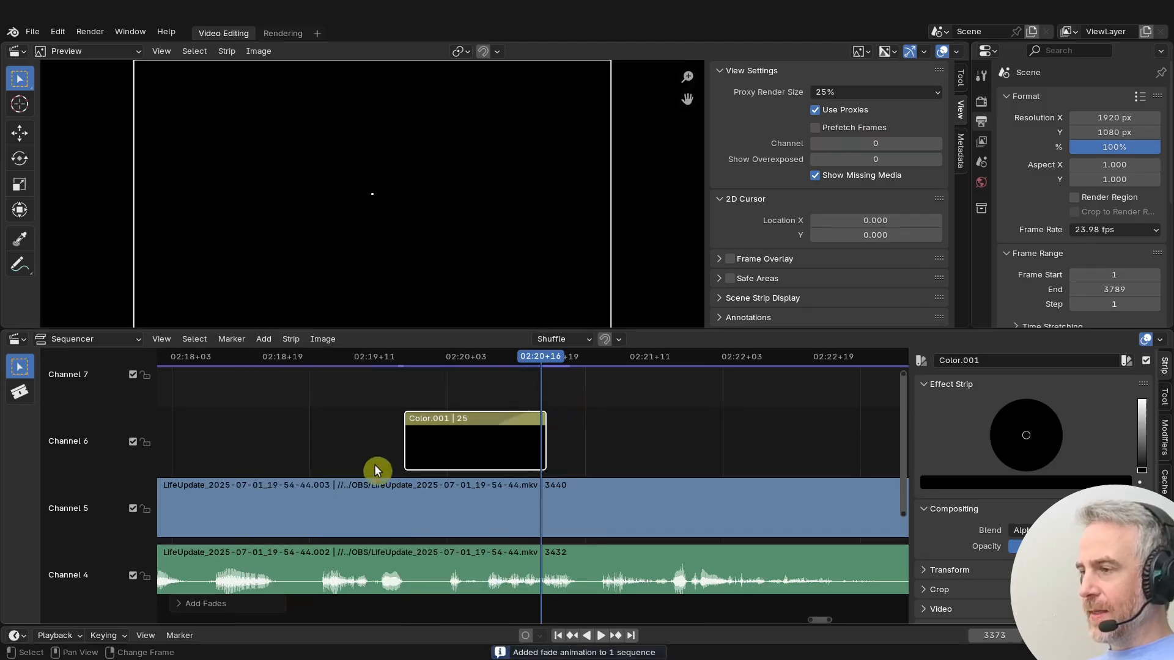
- Slide the pasted color strip later so it overlaps the end of the video strip
mouse_move(540, 359)
mouse_down()
mouse_move(365, 360)
mouse_move(542, 348)
mouse_move(530, 346)
mouse_up()
scroll(607, 442, down, 6)
scroll(607, 447, down, 3)
drag(390, 402, 584, 401)
- Play back the ending of the sequence to preview the fade to black
drag(438, 364, 504, 355)
drag(562, 391, 581, 392)
key(space)
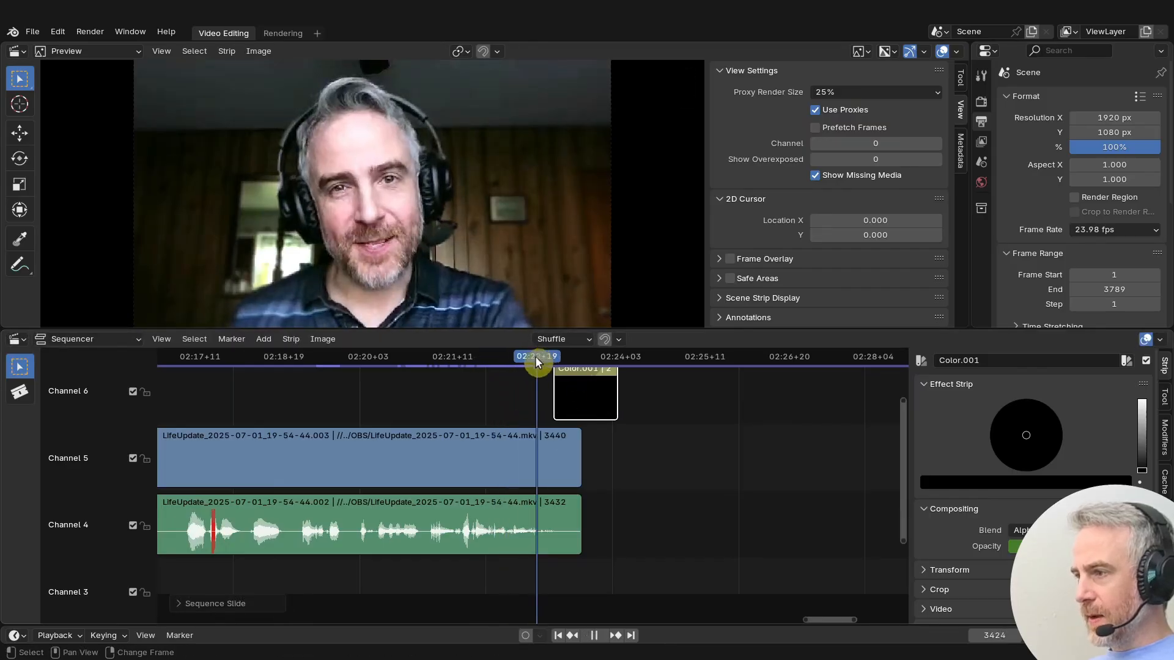
key(space)
click(578, 453)
alt+click(578, 454)
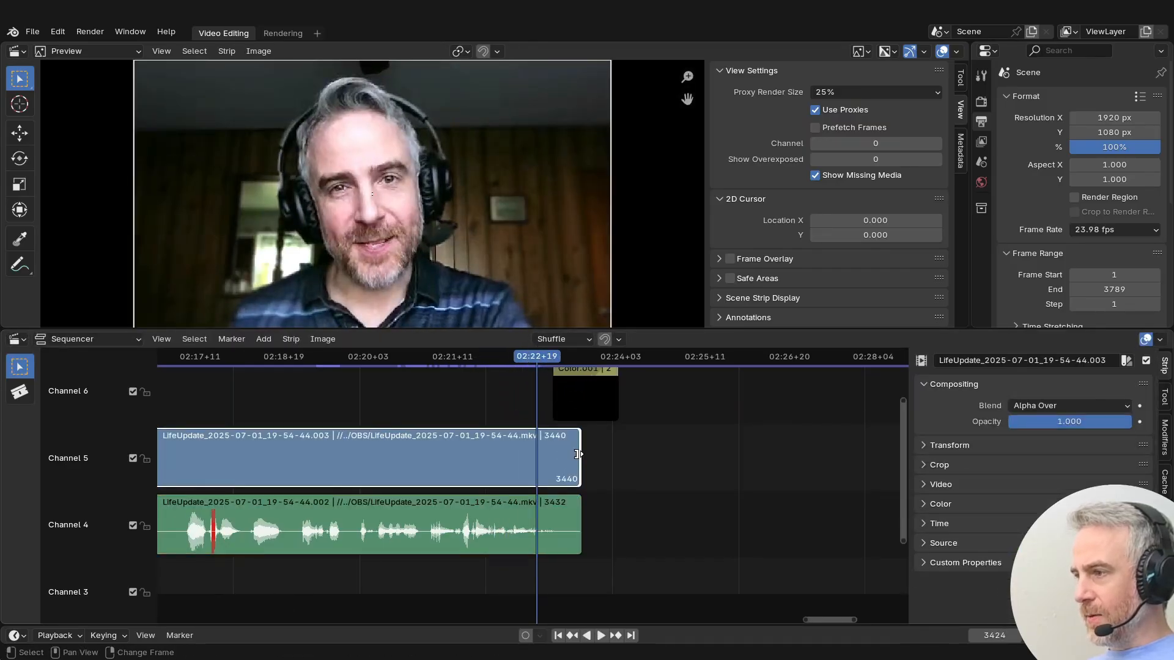
- Extend the end of the video strip so it lines up with the end of the closing color strip
drag(578, 454, 615, 454)
ctrl+middle_drag(519, 446, 671, 507)
- Play the ending again and step back to the last frame of the video
key(space)
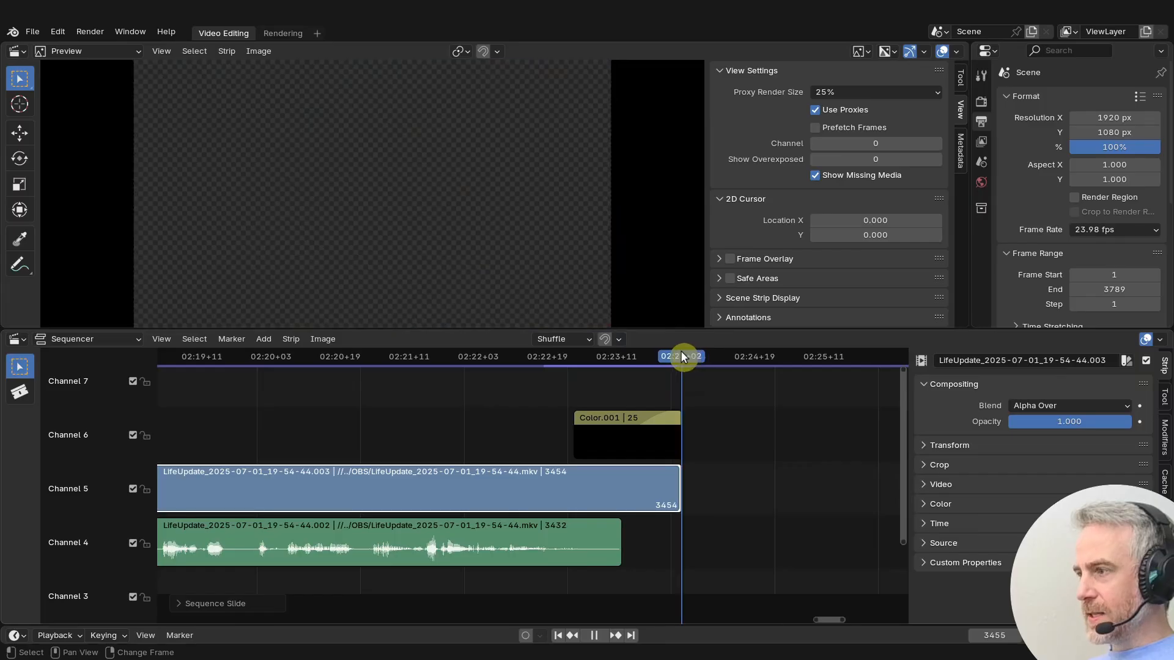
key(space)
key(Page_Down)
key(Left)
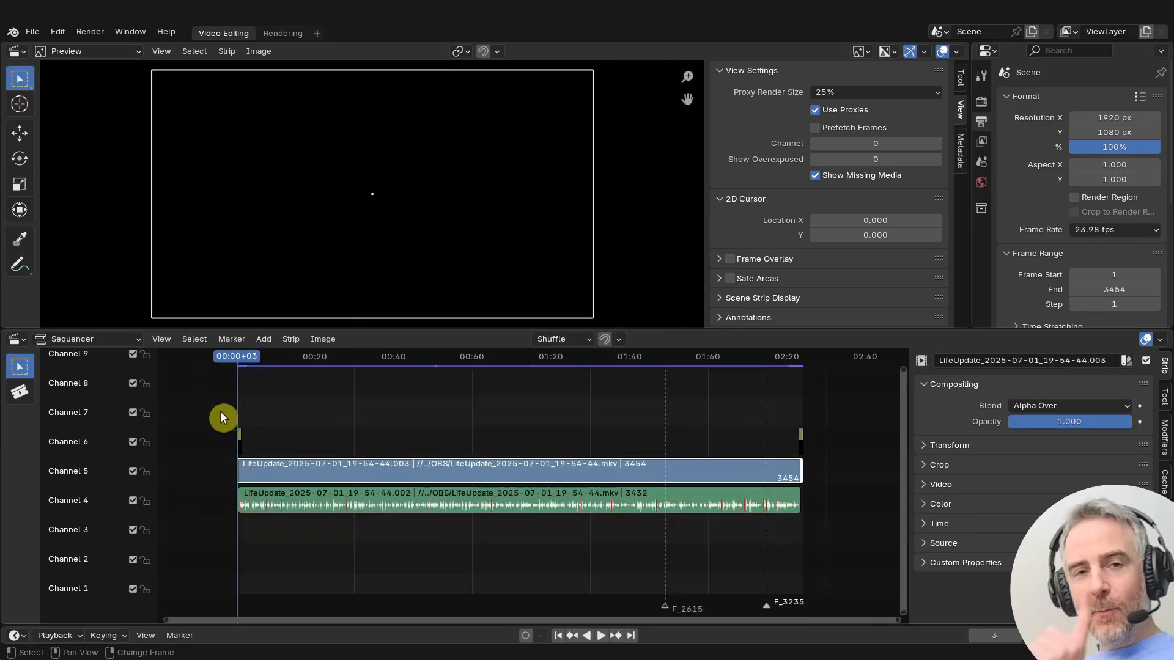
- Select the opening color strip at the start of the timeline and change its color to bright blue
middle_drag(294, 425, 484, 447)
scroll(484, 446, up, 8)
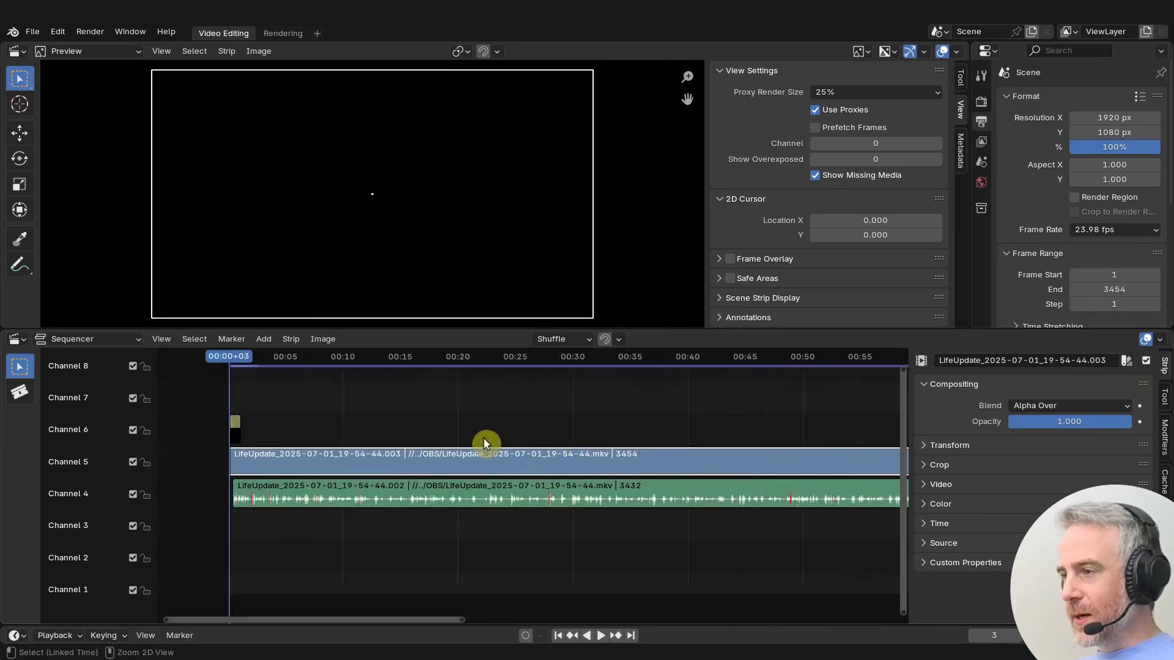
scroll(514, 459, up, 6)
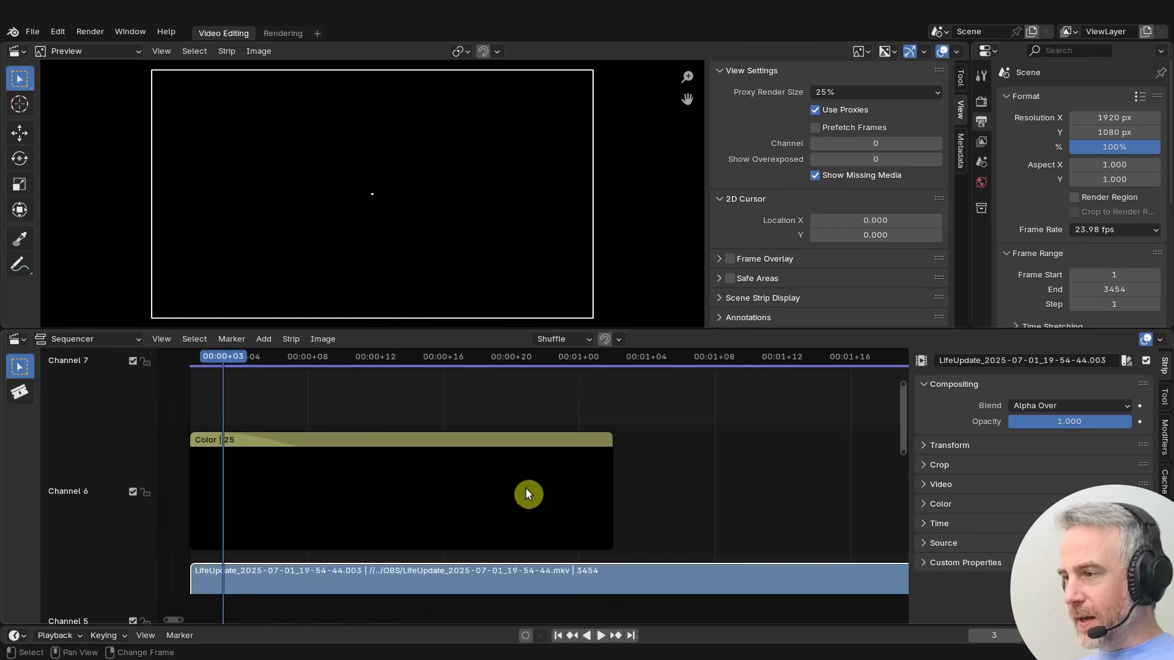
click(262, 489)
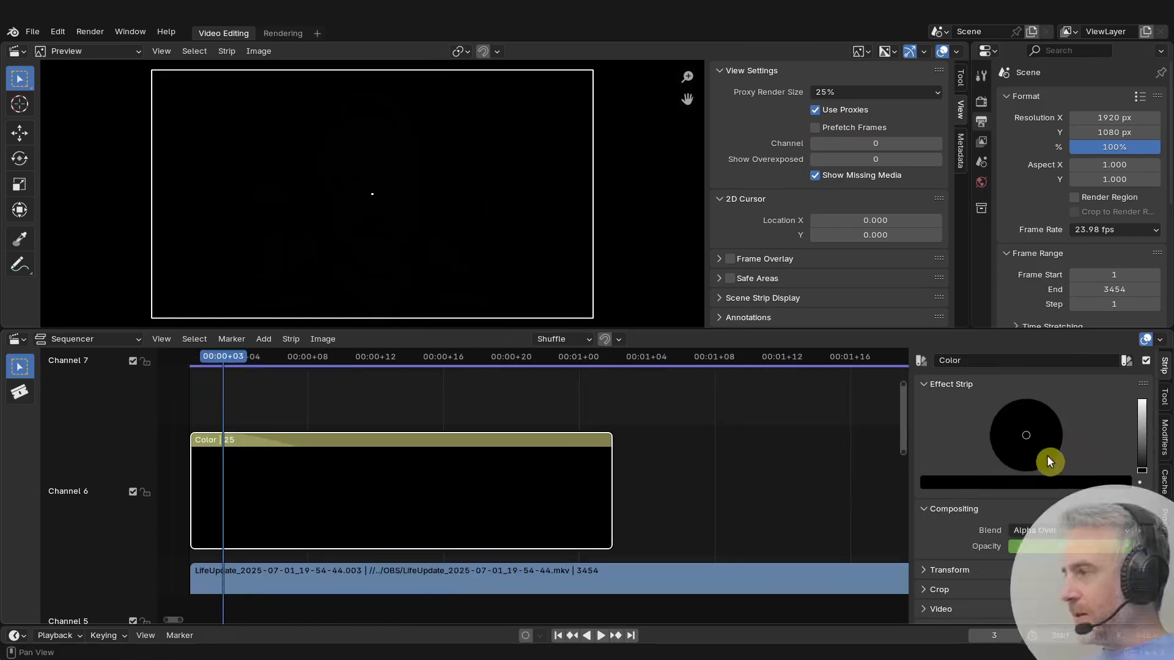
key(n)
key(n)
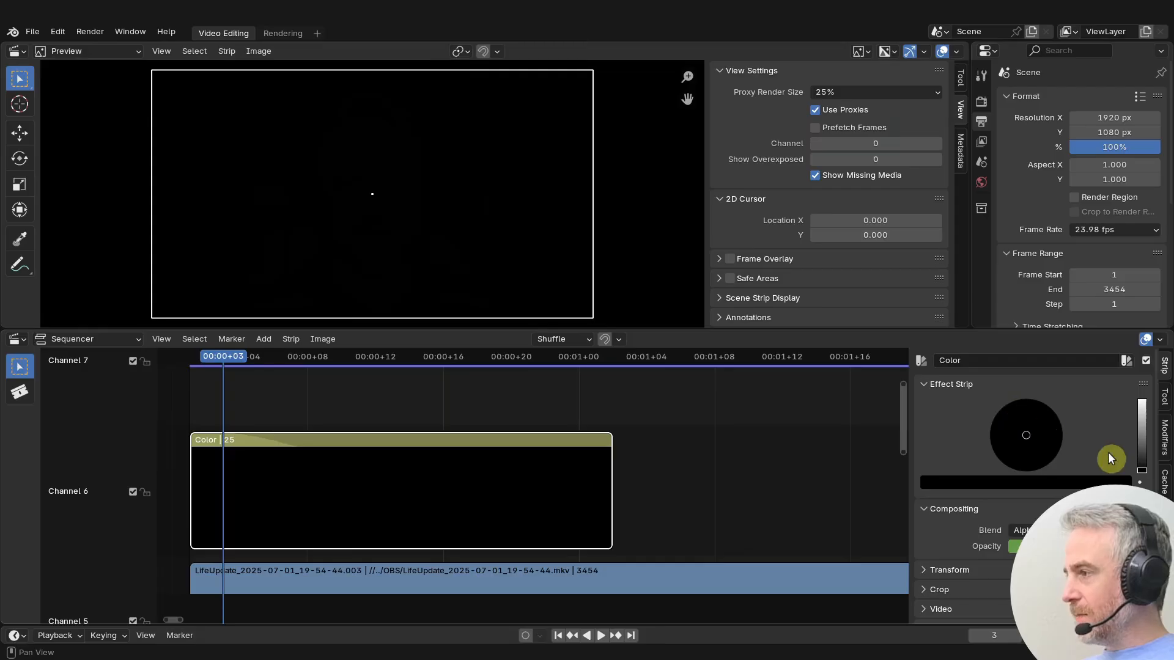
click(1102, 483)
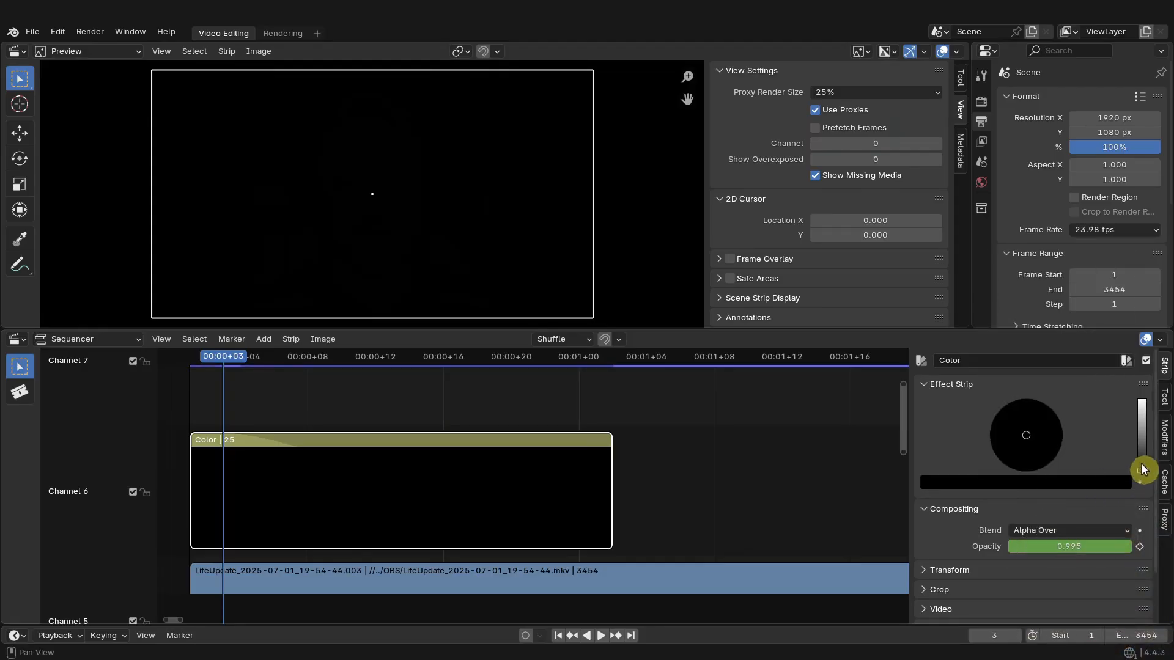
drag(1142, 469, 1141, 401)
click(1041, 455)
drag(1041, 455, 1056, 417)
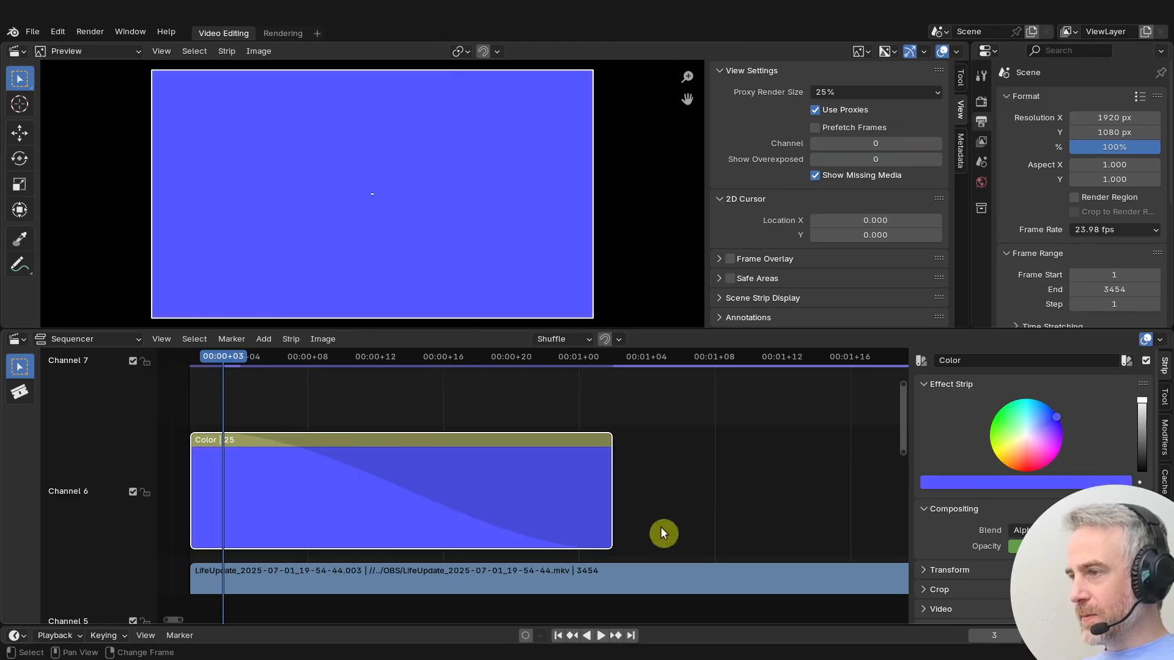
- Play the opening of the sequence to preview the fade in from blue
key(space)
key(space)
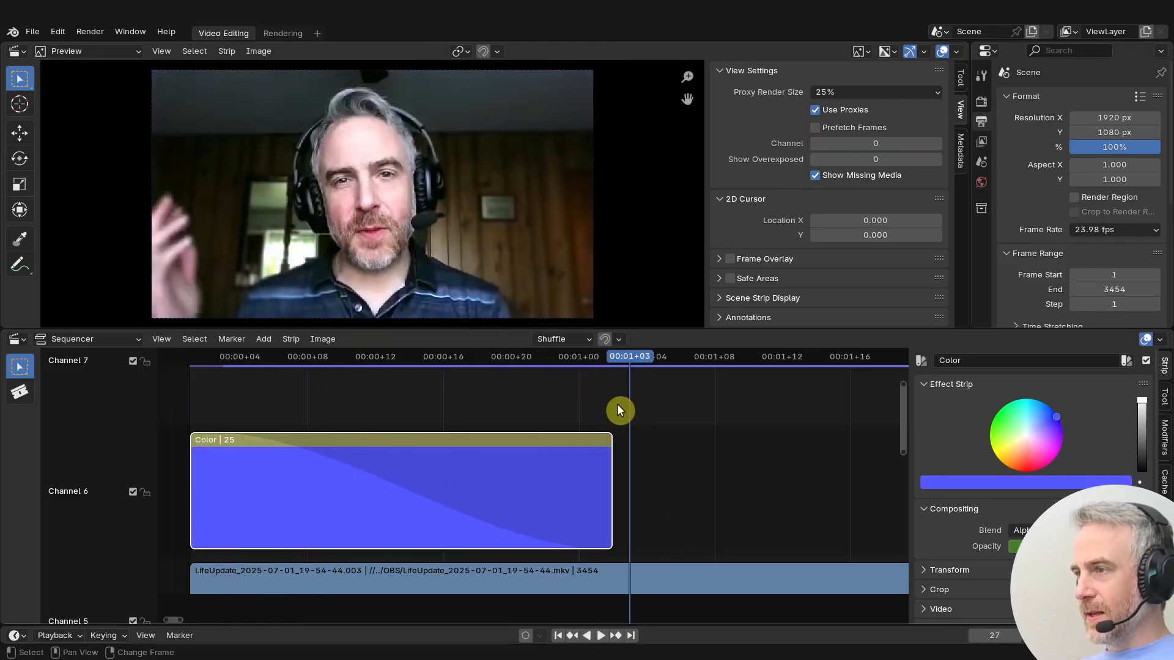
scroll(691, 470, down, 3)
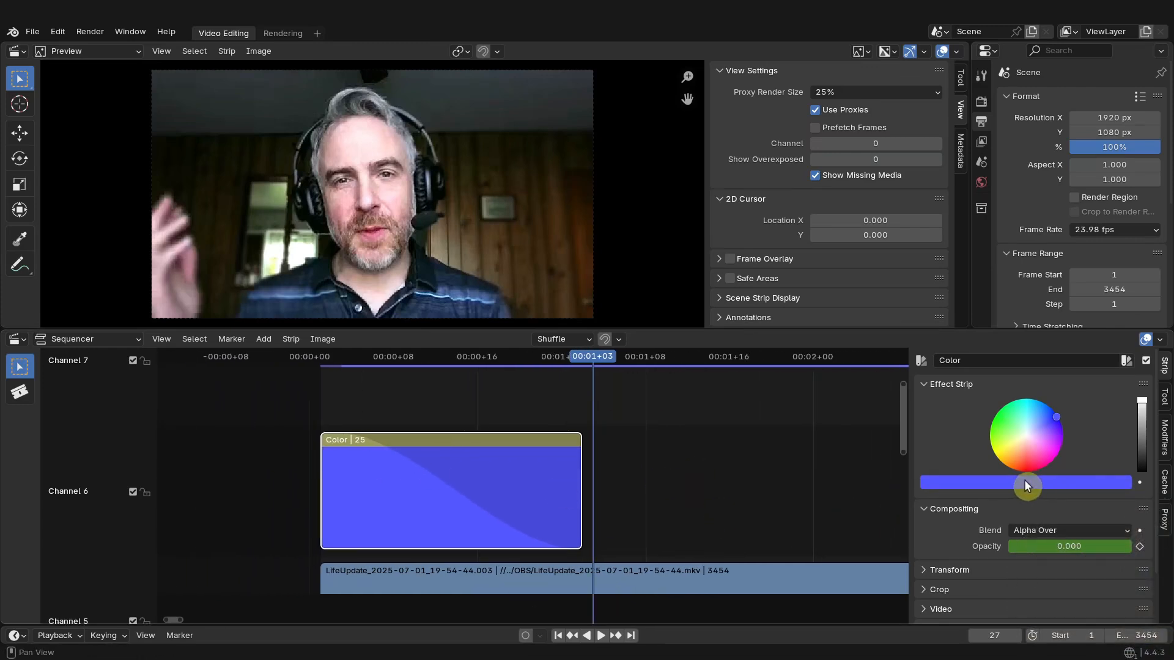
mouse_move(1025, 480)
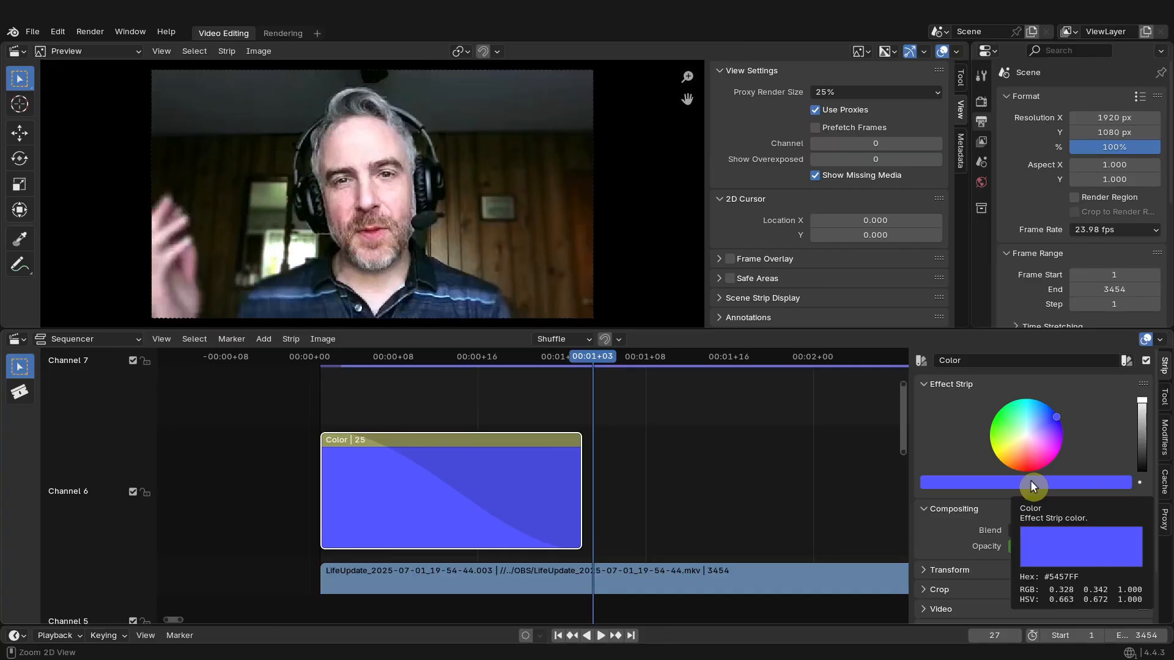
- Select the closing color strip at the end of the timeline and paste the same blue color onto it
scroll(697, 495, down, 6)
scroll(681, 489, down, 4)
middle_drag(749, 467, 437, 495)
scroll(463, 517, up, 7)
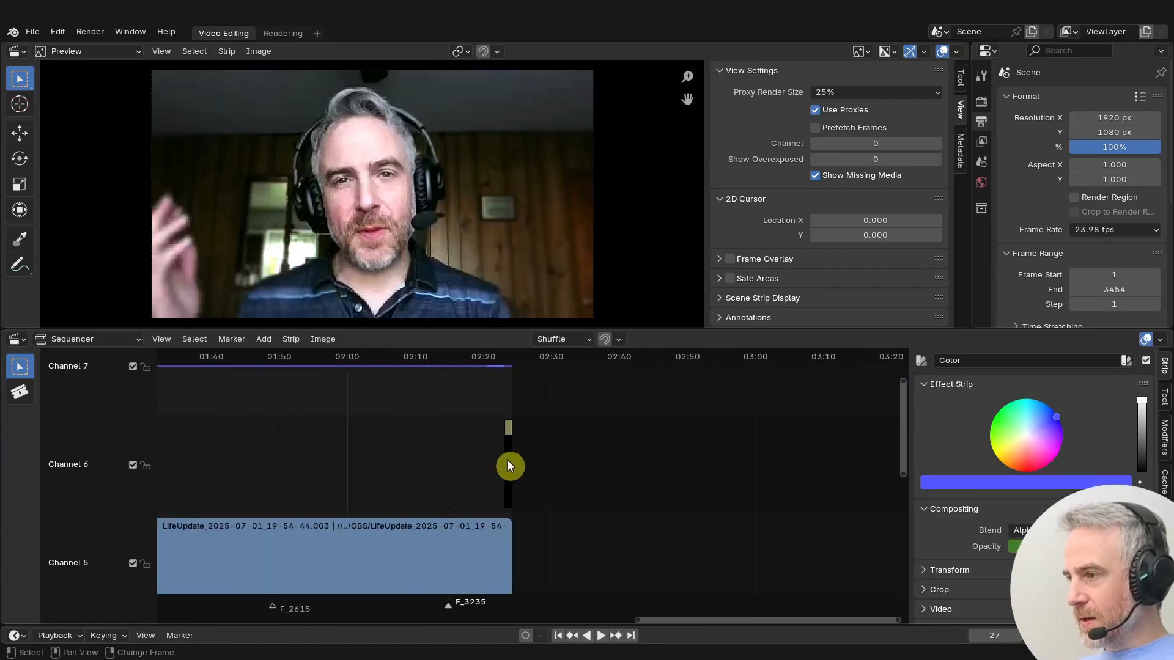
click(507, 464)
key(ctrl+v)
middle_drag(429, 453, 489, 454)
- Play back the ending to preview the fade to blue and view the whole sequence
shift+right_click(560, 385)
key(space)
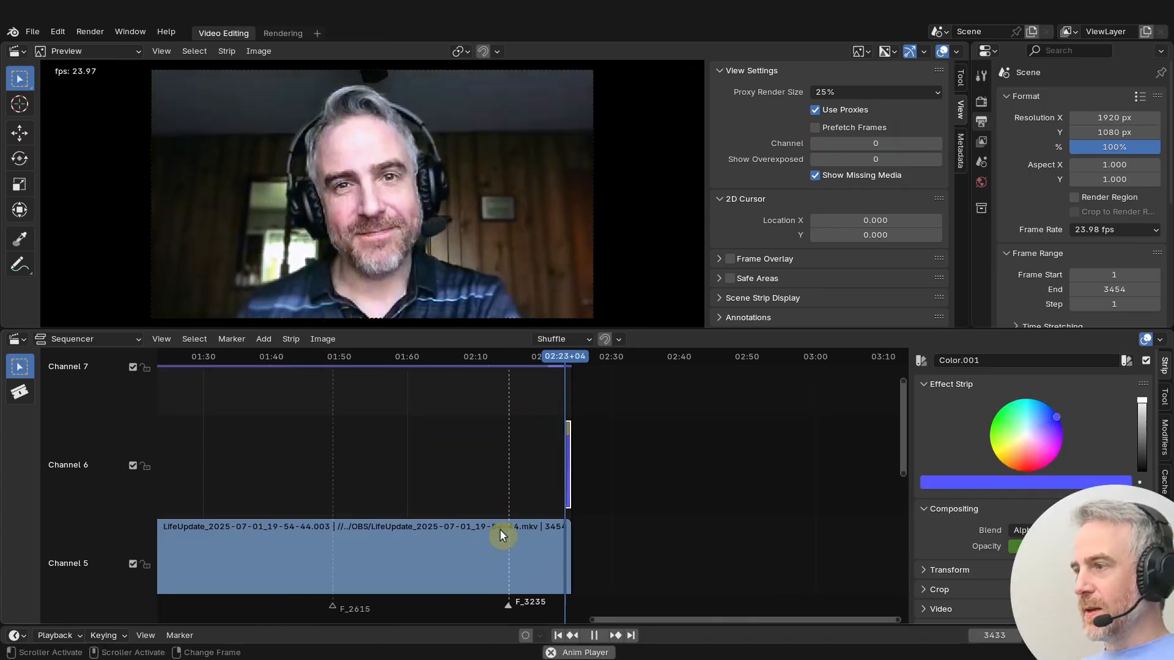
key(space)
middle_drag(254, 443, 644, 478)
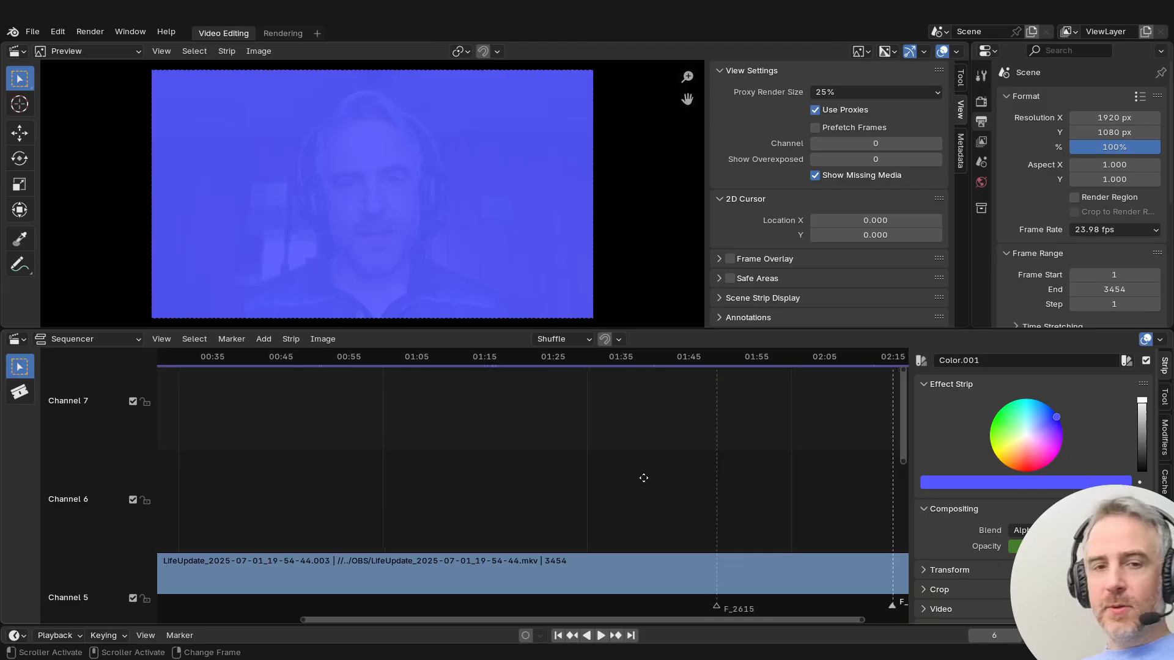
key(Home)
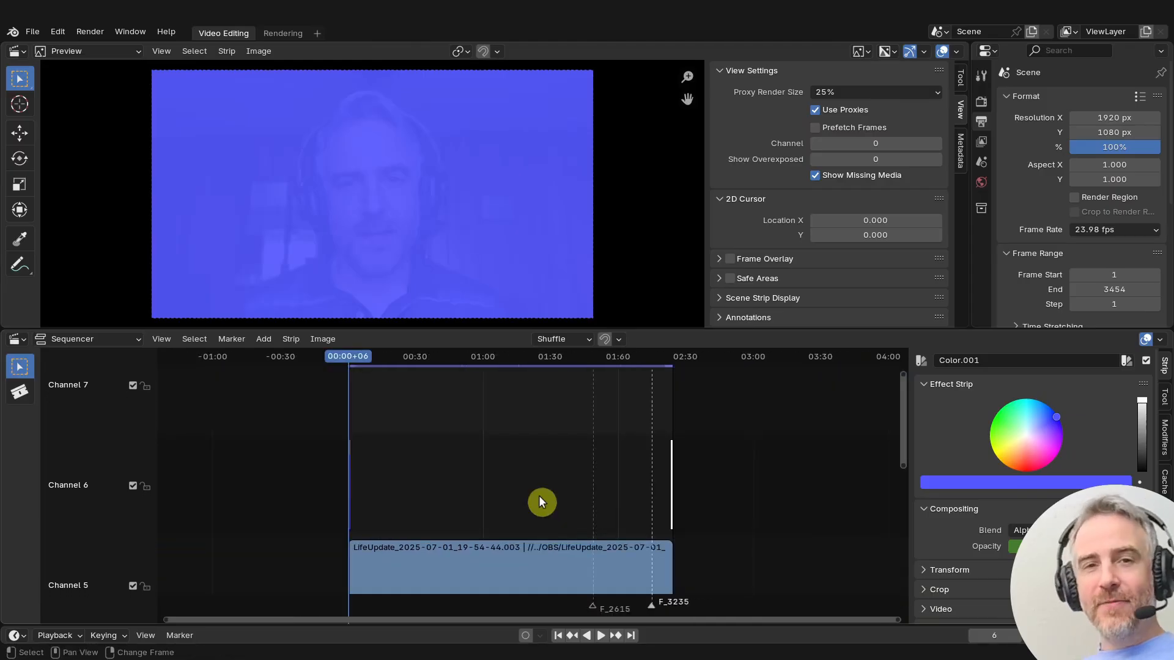